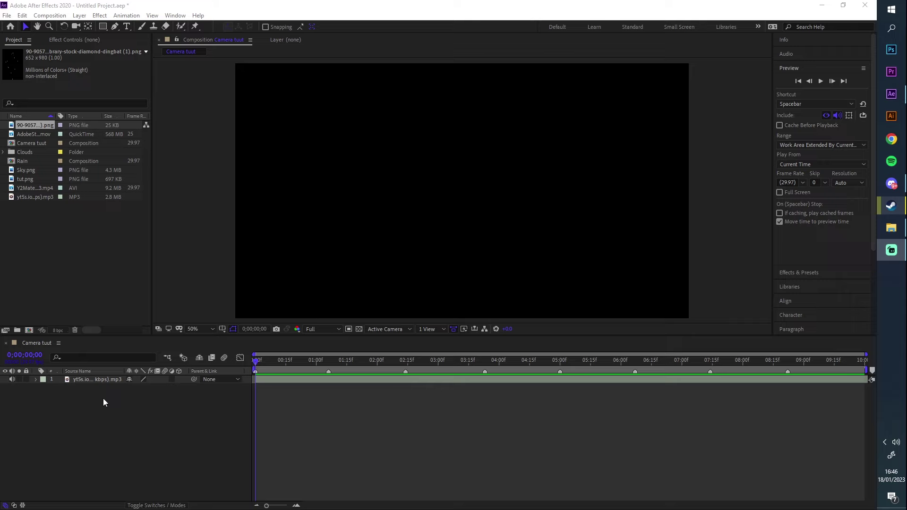
Add a text layer reading BRANDO near the middle of the composition.
click(87, 464)
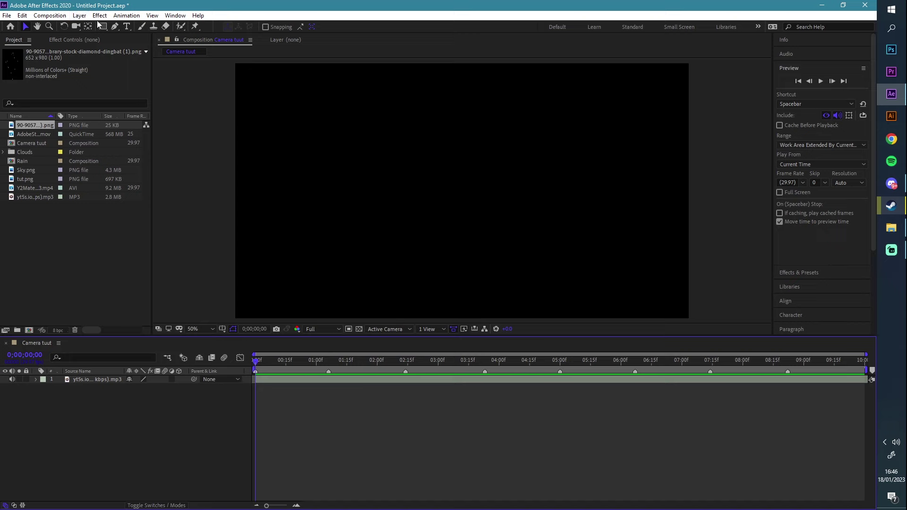
click(127, 26)
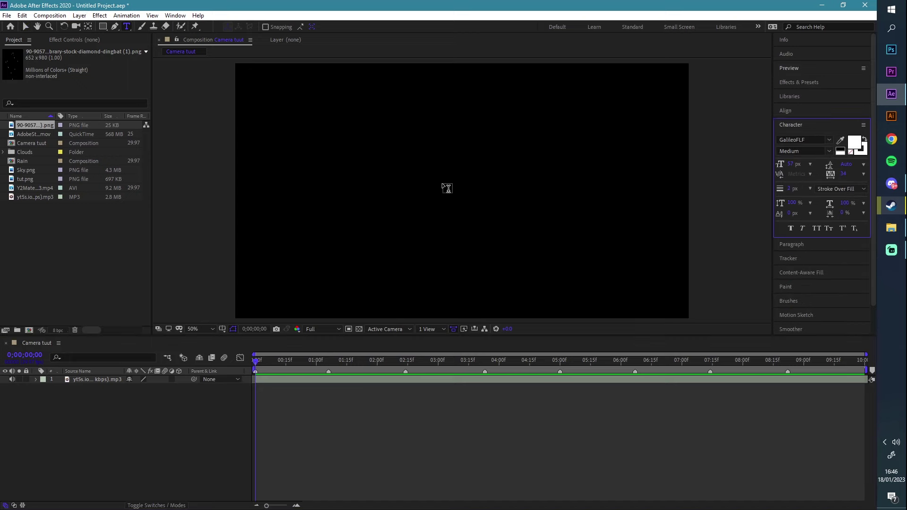
click(456, 185)
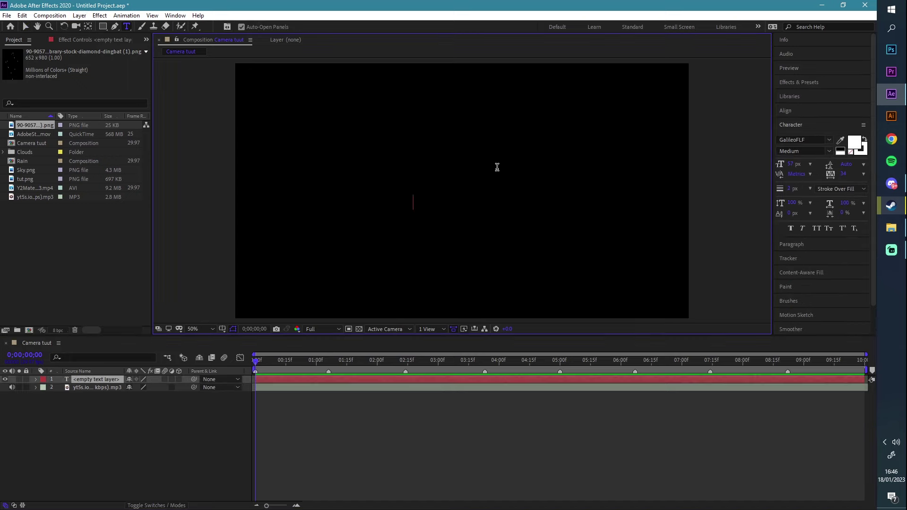
text(BRANDO)
Add a two-node camera with the 50mm preset and make the BRANDO text layer 3D.
click(79, 15)
mouse_move(141, 27)
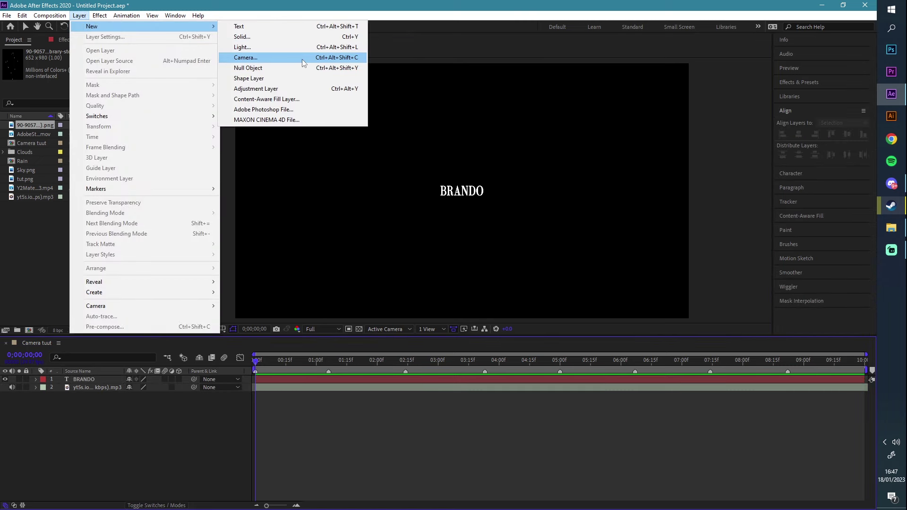
click(302, 59)
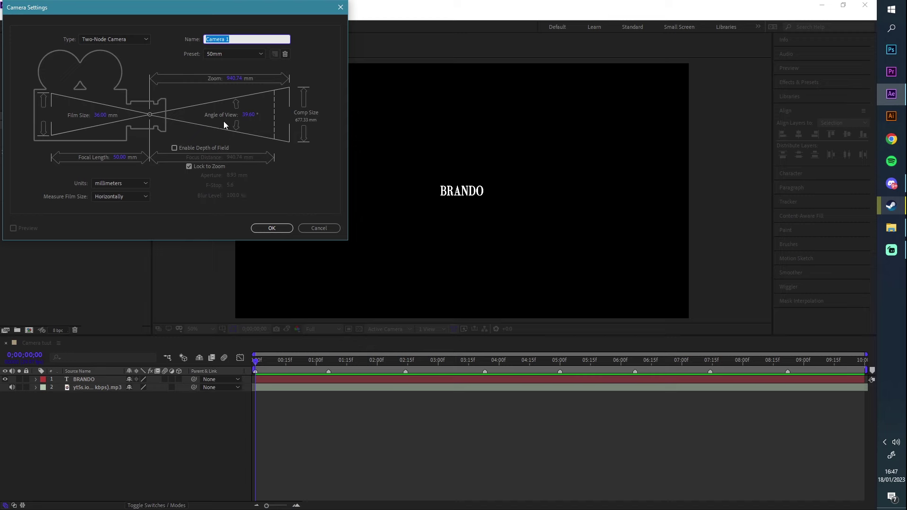
drag(237, 18, 489, 115)
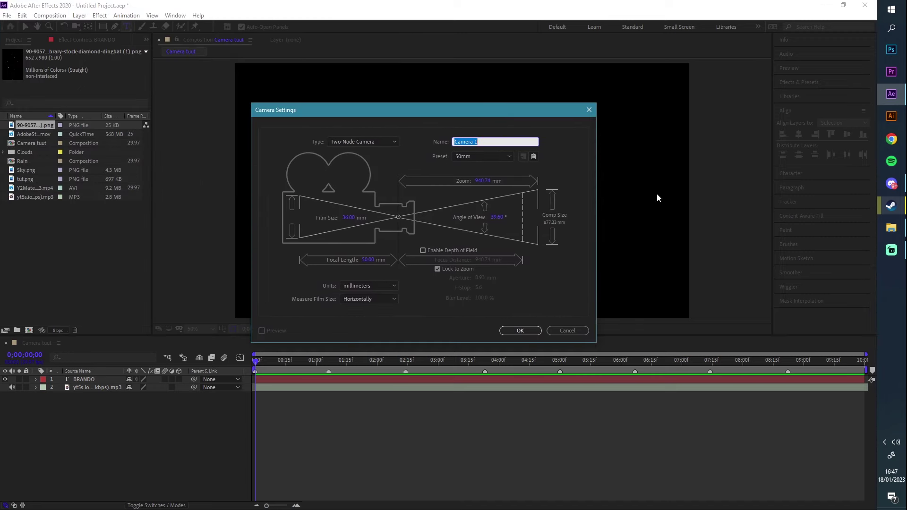
click(525, 330)
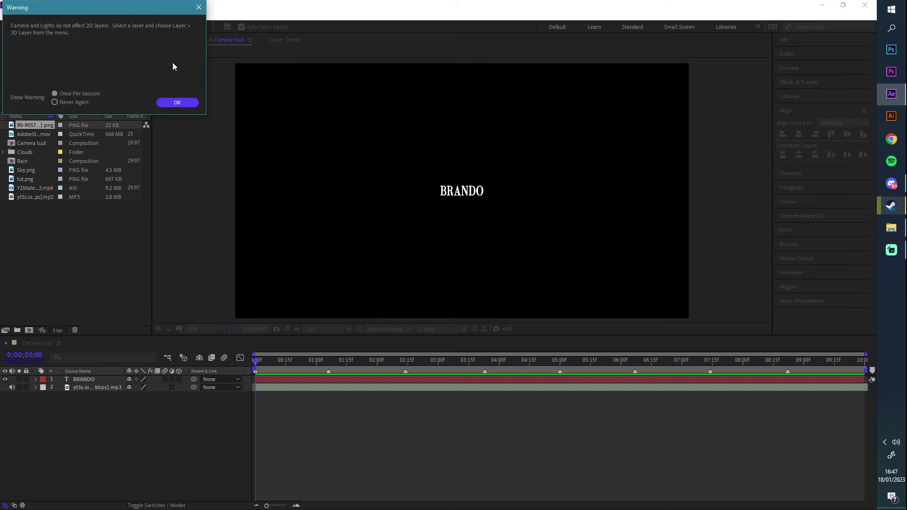
click(181, 102)
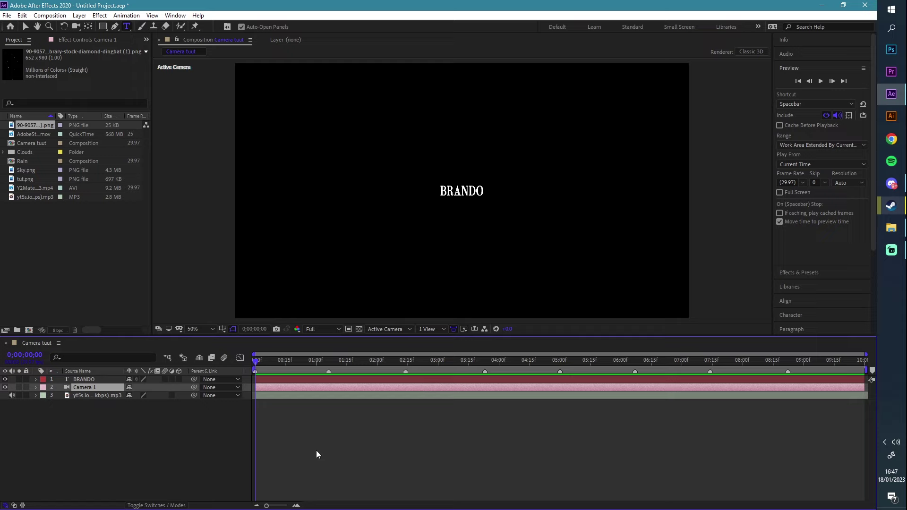
click(179, 379)
Try moving Camera 1 along its Z position and undo the move.
key(p)
drag(165, 395, 711, 330)
key(ctrl+z)
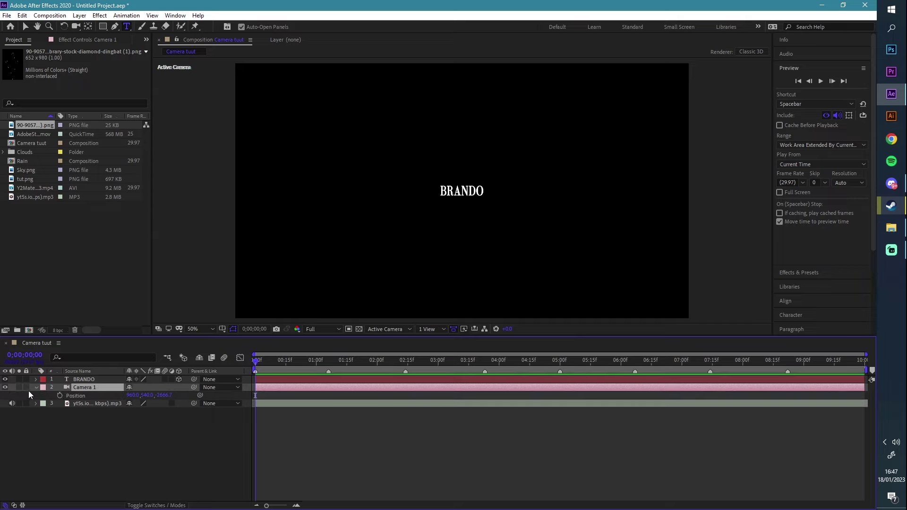
click(36, 388)
Add a new null object to the composition.
click(80, 15)
mouse_move(118, 26)
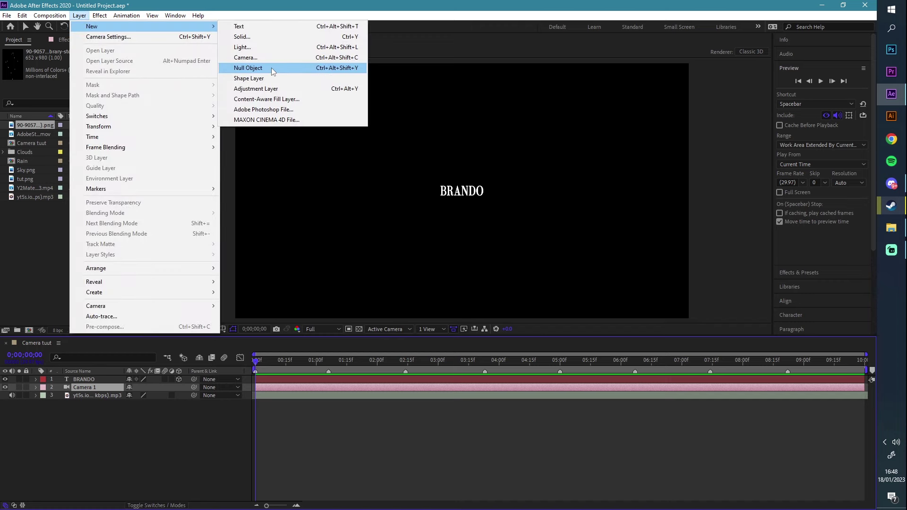
click(271, 67)
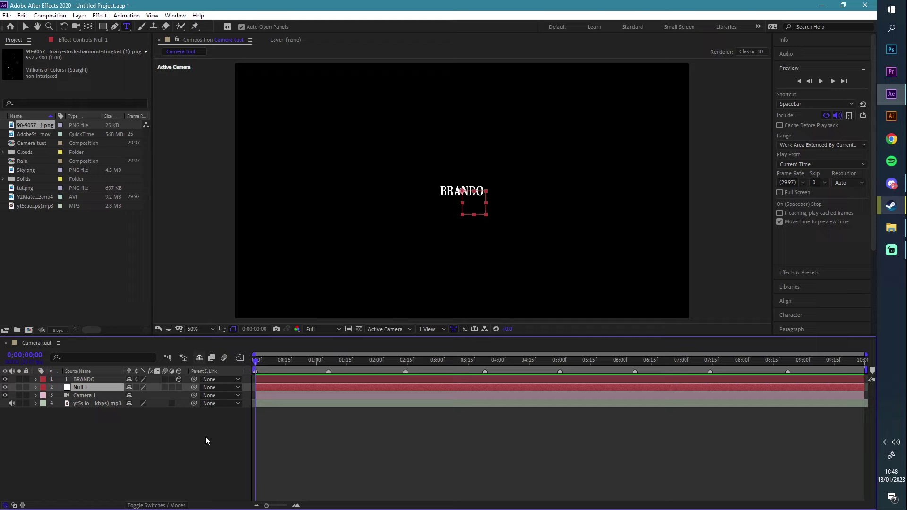
Parent Camera 1 to the null object and make the null a 3D layer.
drag(195, 396, 84, 389)
click(114, 429)
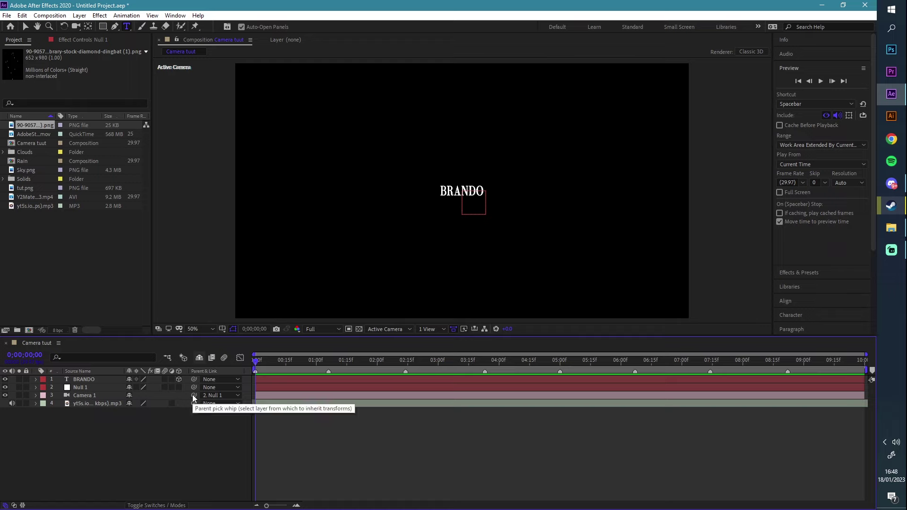
click(72, 390)
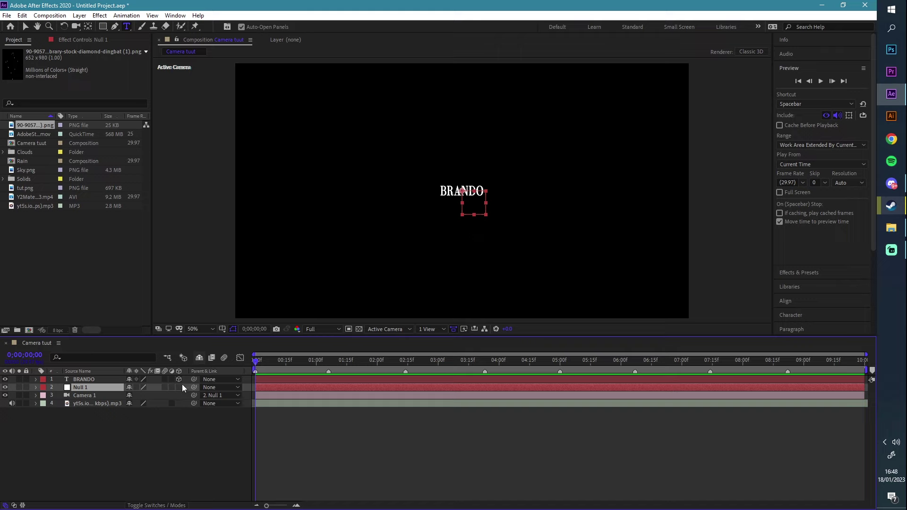
click(179, 387)
Reveal the null's position and rotation properties, try moving it to a negative Z position, and undo the move.
key(p)
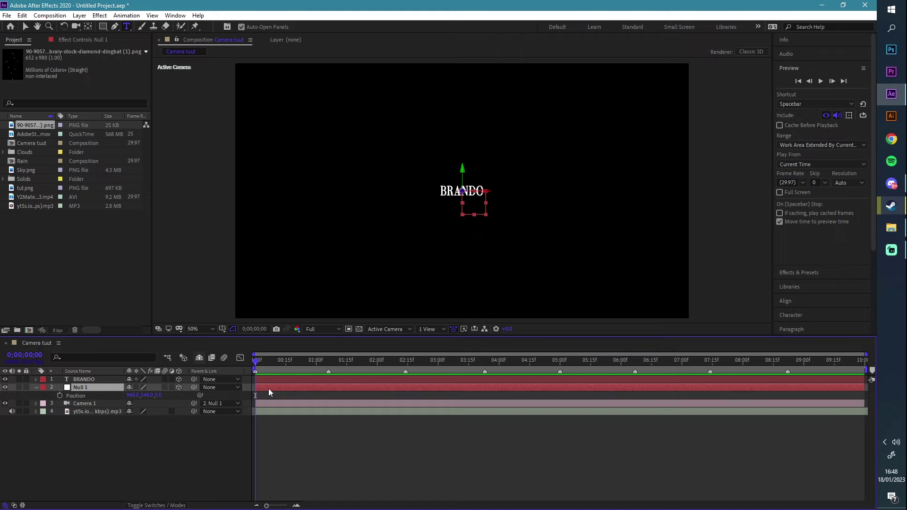
key(shift+r)
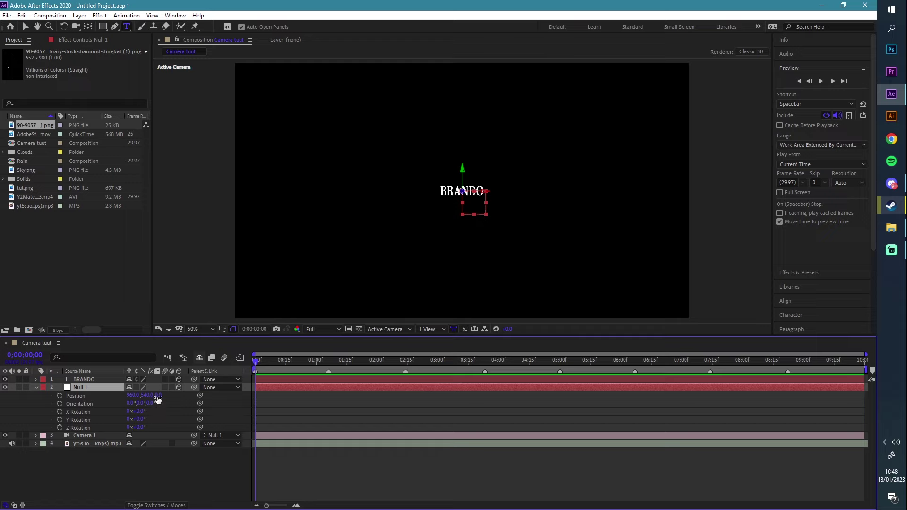
drag(159, 396, 5, 459)
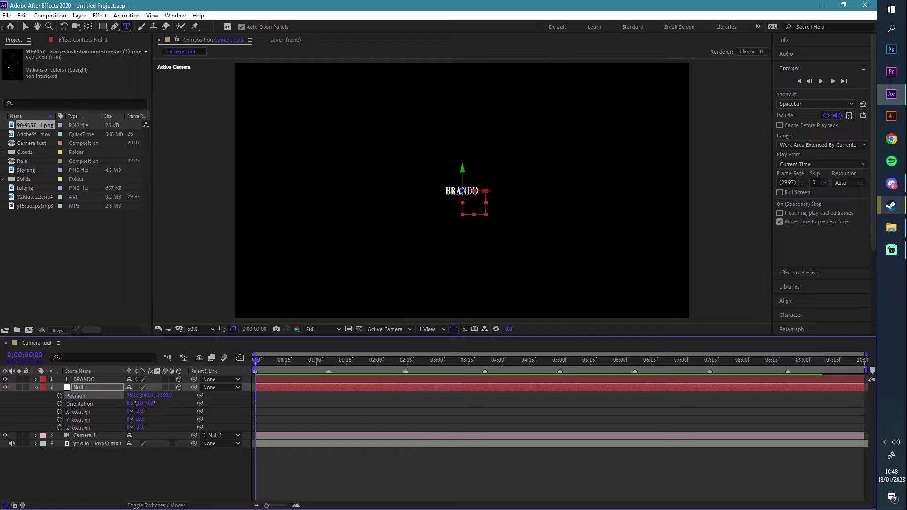
key(ctrl+z)
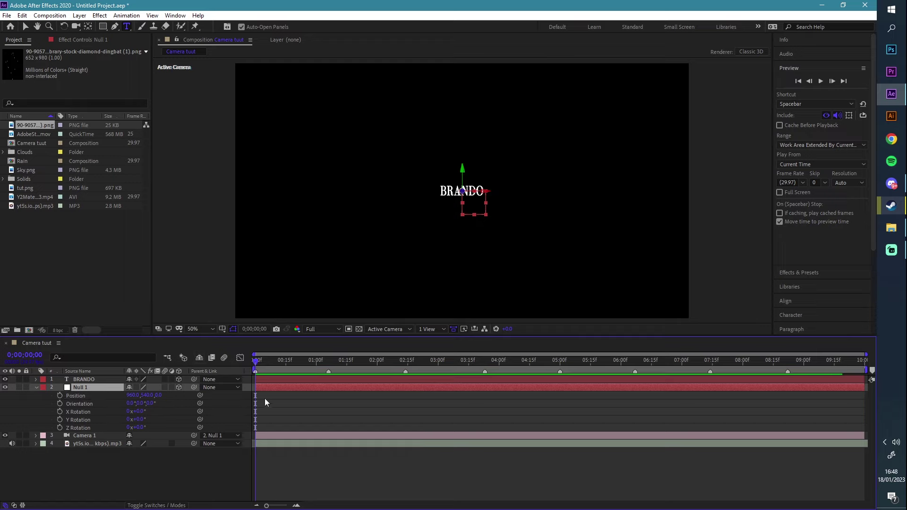
click(37, 387)
click(116, 464)
Raise the null's Z position to about 2490 so the camera moves in close on the text.
click(84, 387)
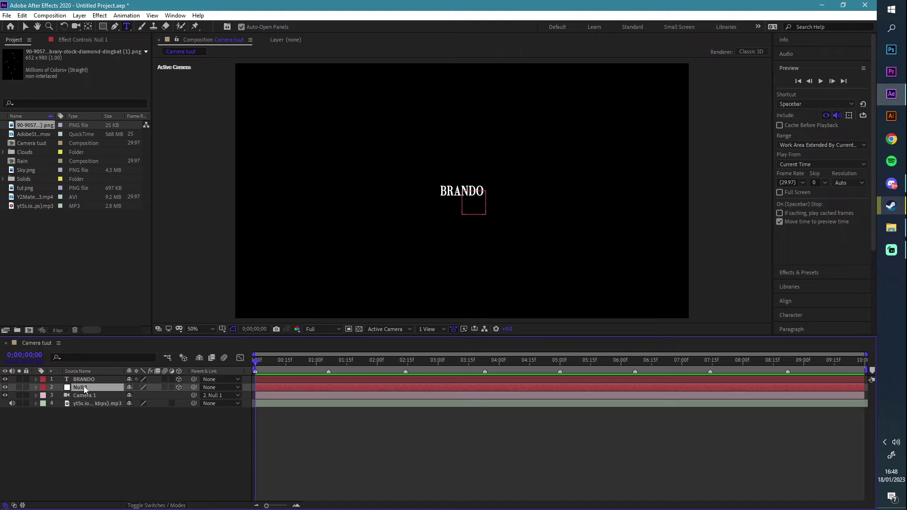
key(p)
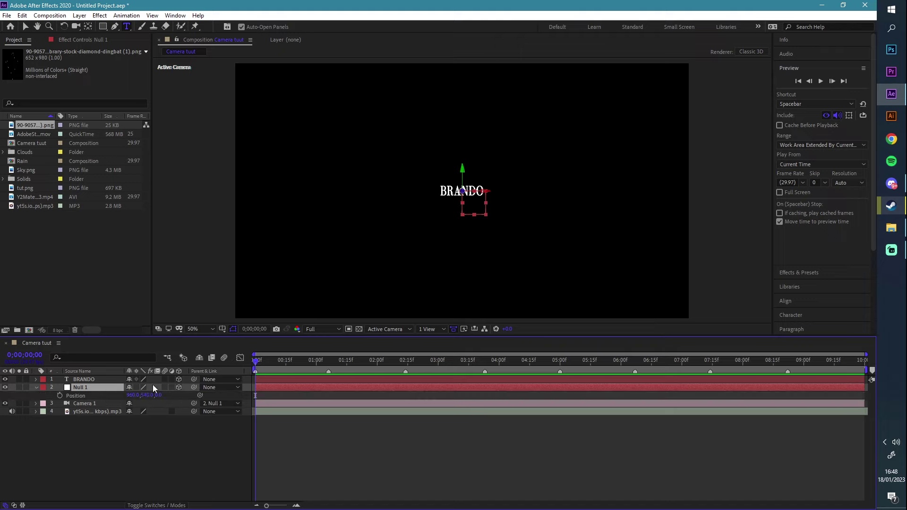
drag(159, 395, 844, 394)
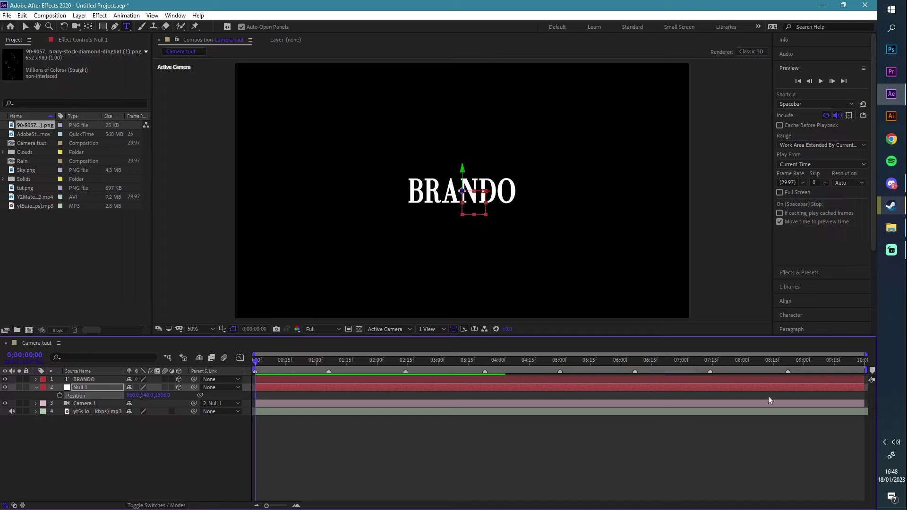
drag(162, 395, 510, 416)
Keyframe the null's orientation and position at the start of the composition, with the Z orientation at 27°.
key(shift+r)
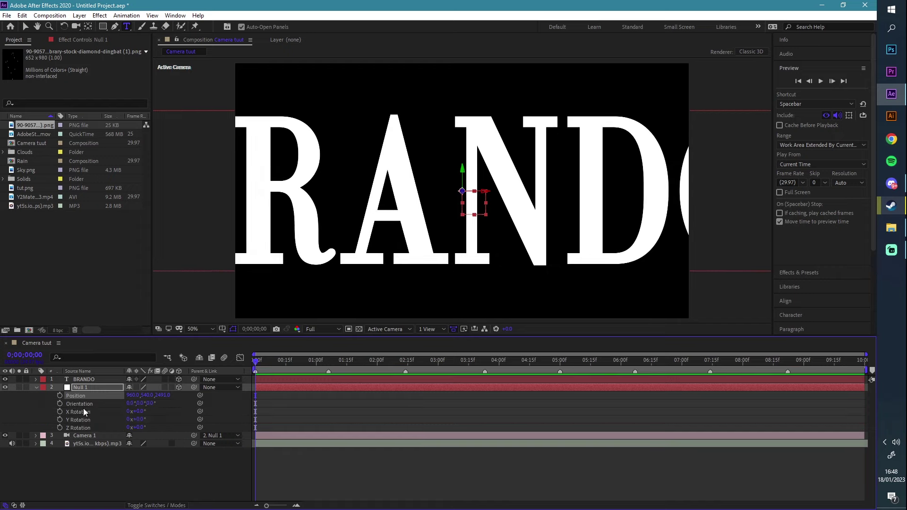
click(59, 403)
drag(151, 406, 158, 404)
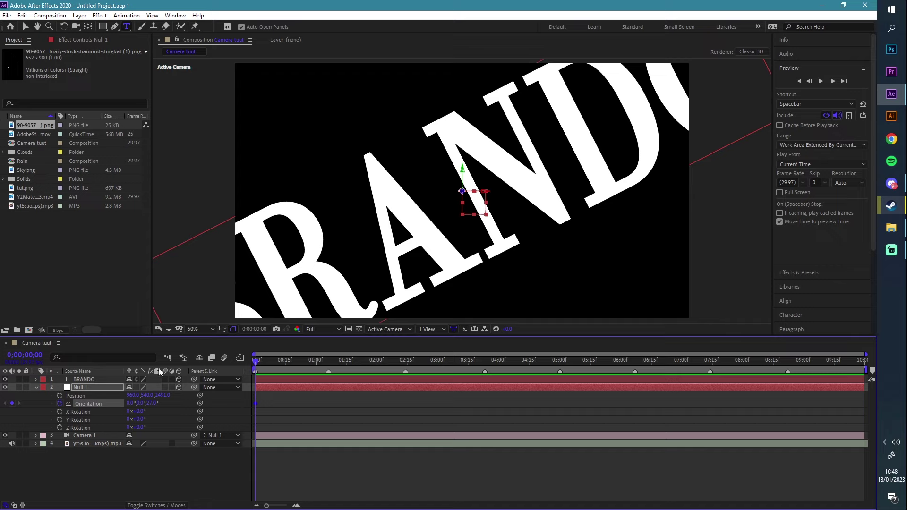
click(59, 396)
At 0;00;01;06, keyframe the null's Z position at about 2266 and its Z orientation at about 5°.
click(328, 359)
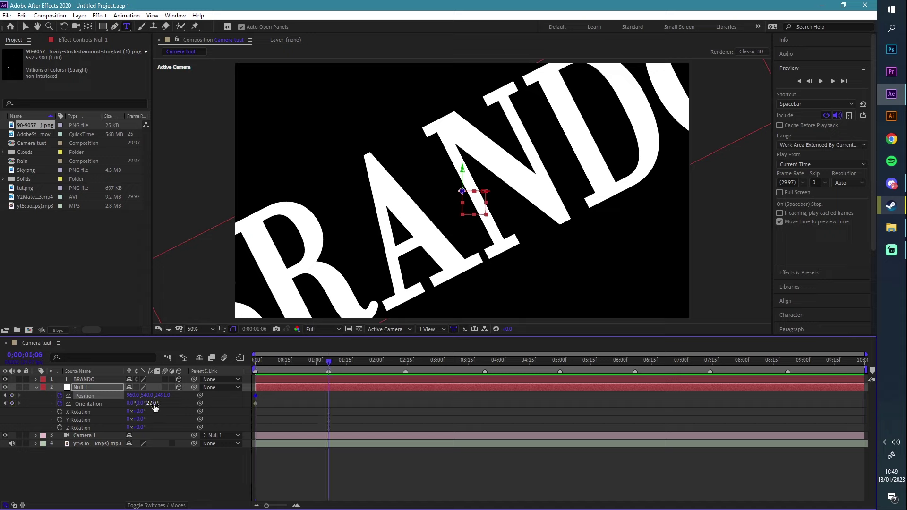
drag(163, 395, 88, 427)
drag(156, 404, 145, 404)
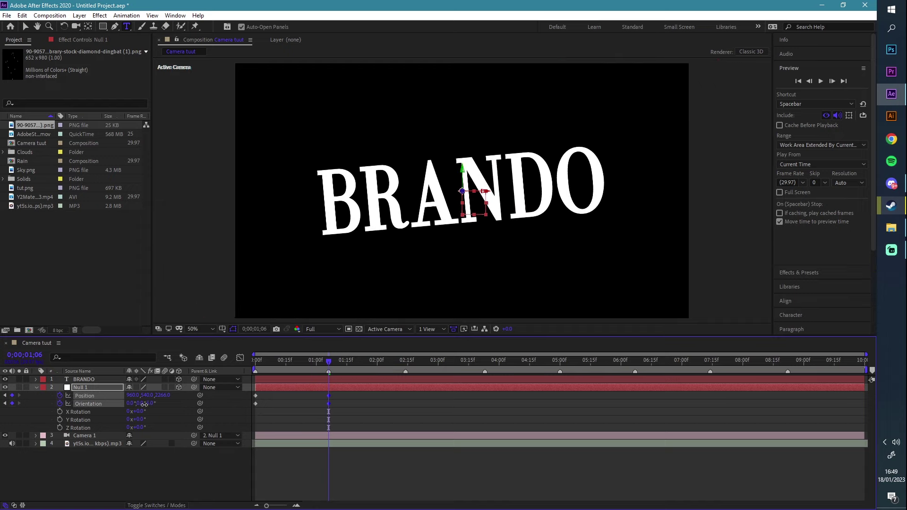
Move the null's ending position and orientation keyframes to the marker near 02:15 and apply Easy Ease to all four keyframes.
click(370, 419)
drag(371, 419, 325, 394)
click(387, 411)
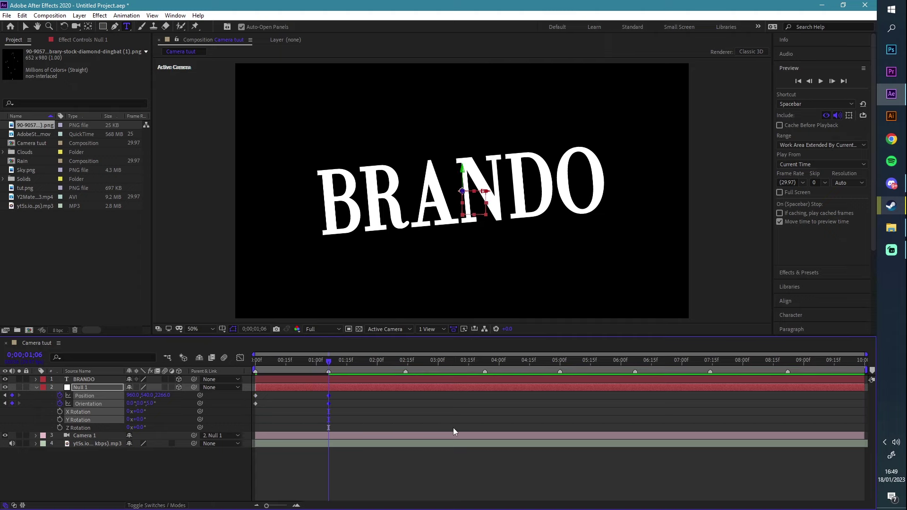
mouse_move(411, 424)
mouse_down()
mouse_move(342, 417)
mouse_move(322, 391)
mouse_move(335, 406)
mouse_move(404, 413)
mouse_up()
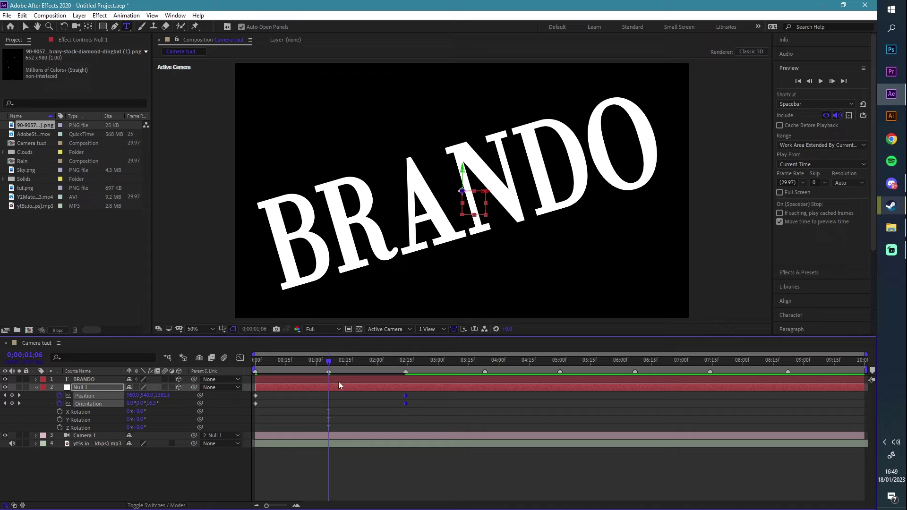
drag(425, 418, 247, 390)
key(F9)
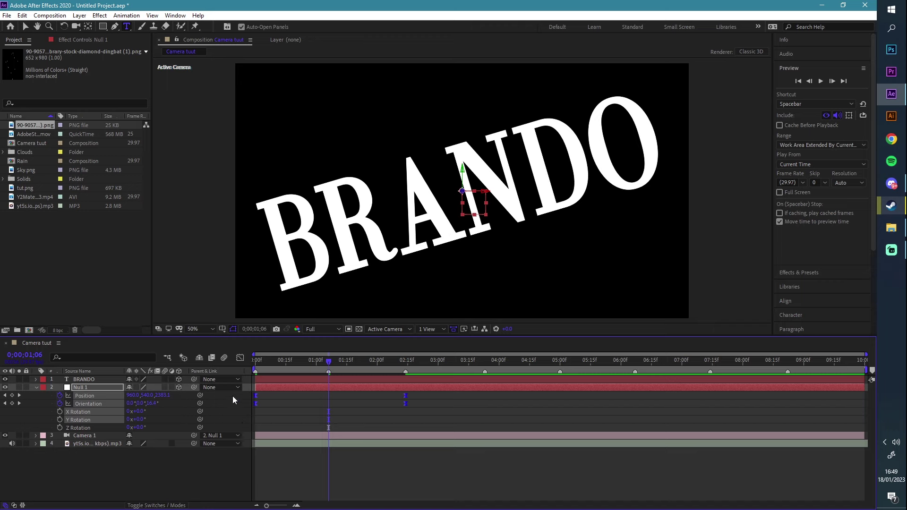
Open the graph editor for the null's keyframes, check the value graph and return to editing the speed graph.
click(236, 357)
right_click(402, 406)
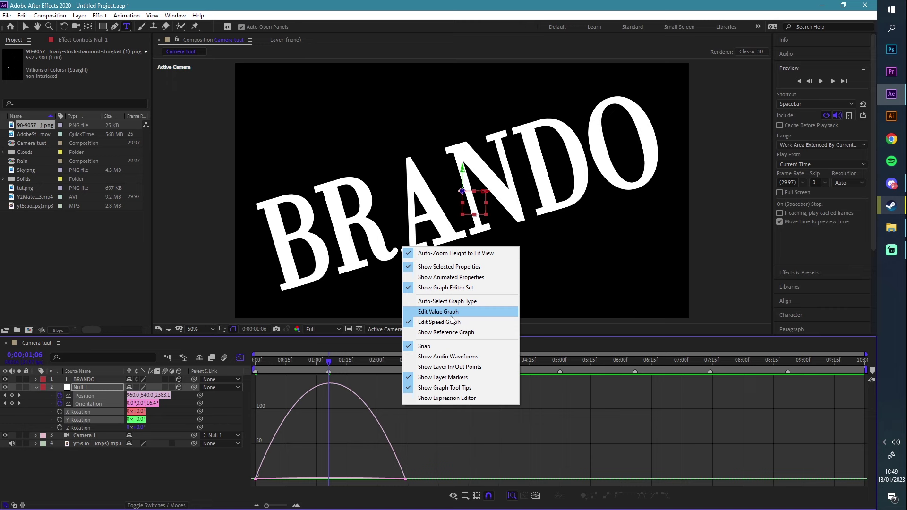
click(439, 311)
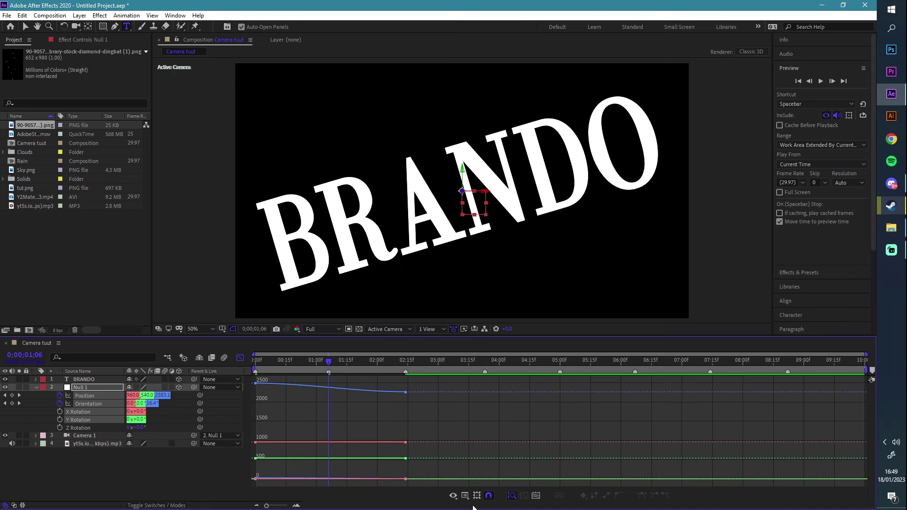
right_click(457, 420)
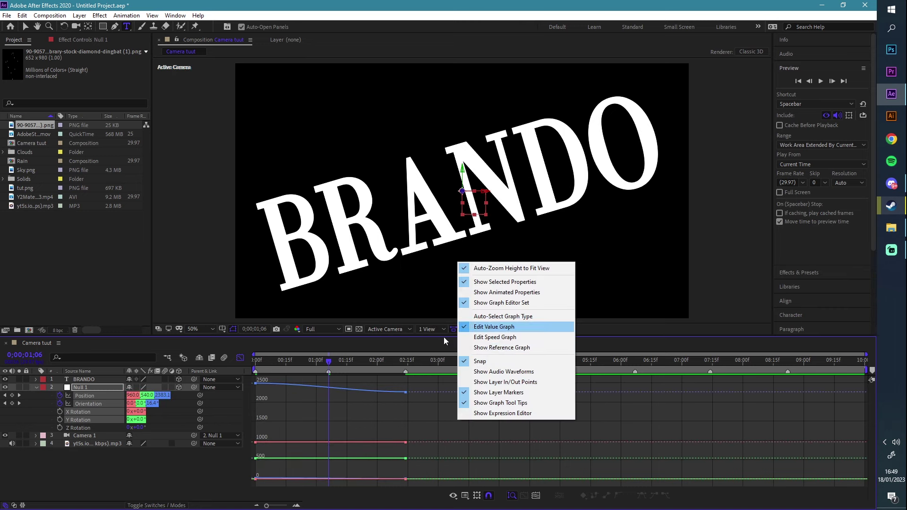
click(512, 337)
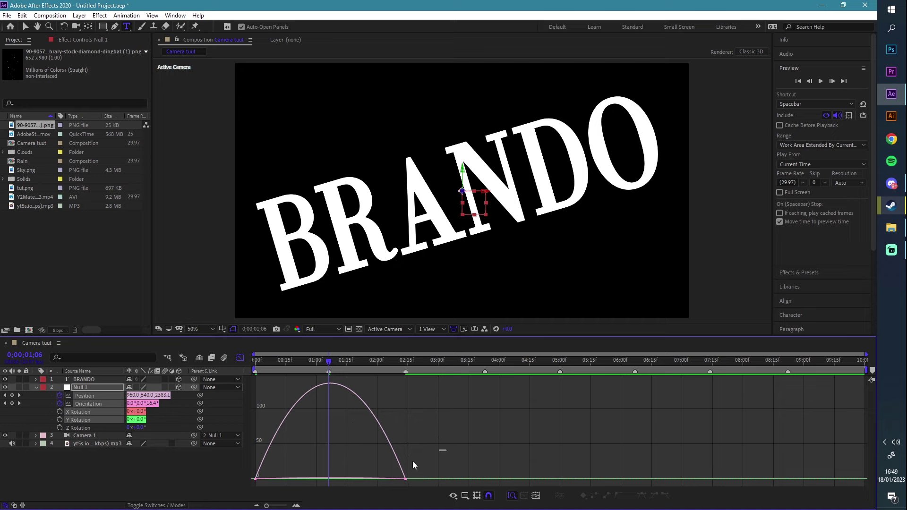
Extend the easing handles of both keyframes so the speed curve peaks sharply near 01:06, and close the graph editor.
drag(412, 461, 251, 486)
drag(381, 479, 339, 479)
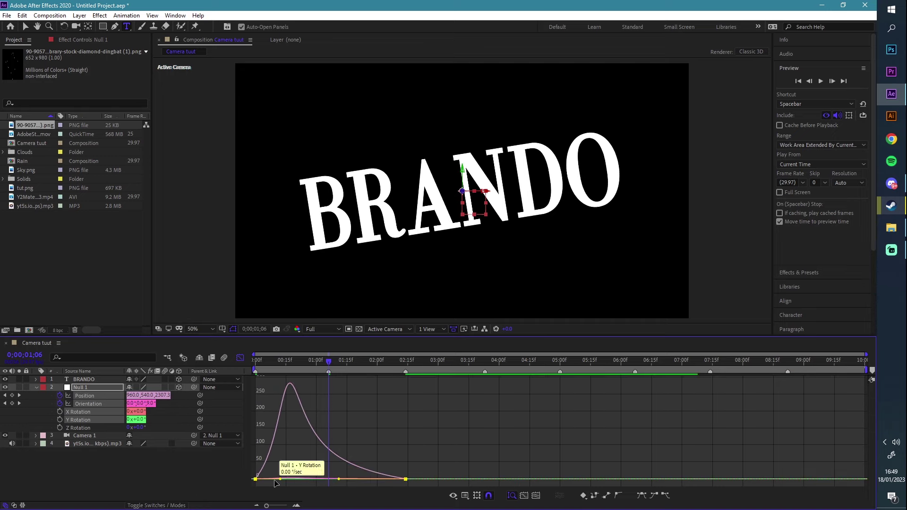
drag(280, 479, 320, 480)
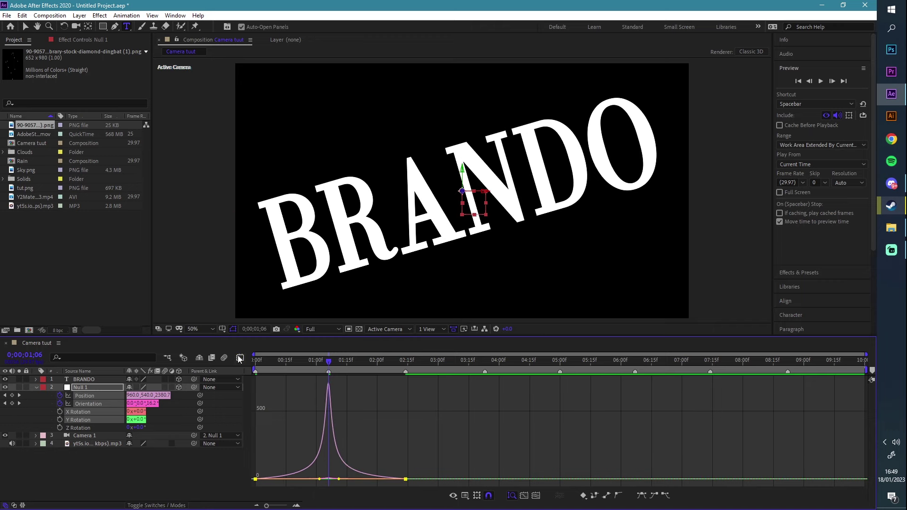
click(240, 357)
Return to the start of the composition and set the preview resolution to Quarter.
key(Home)
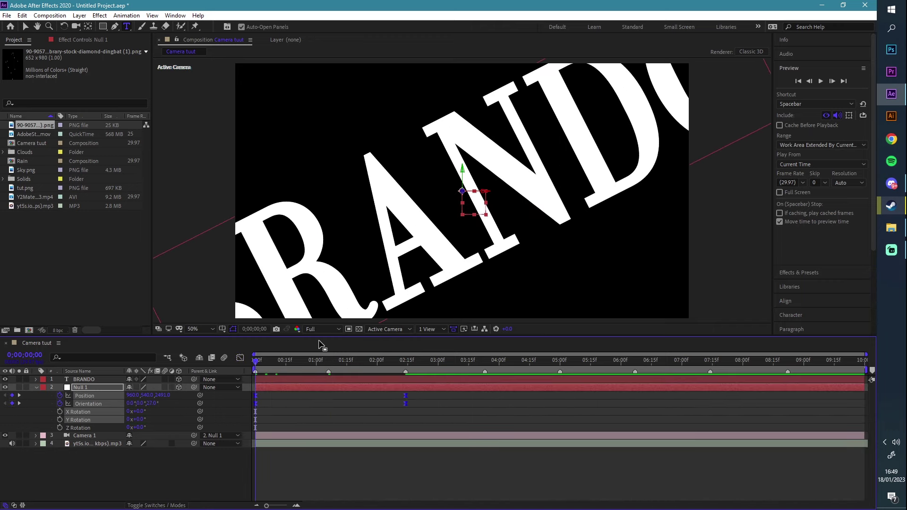
click(324, 330)
click(329, 378)
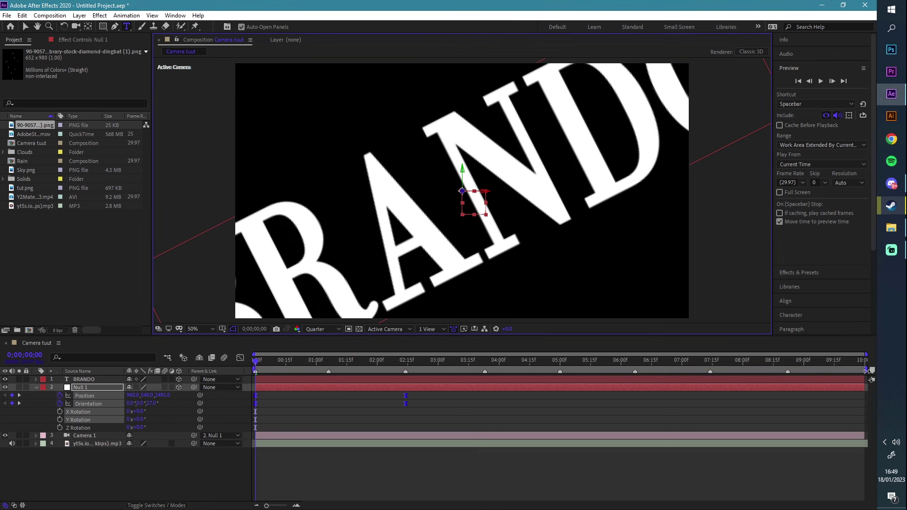
Shorten the work area so it ends at the marker near 02:15, and preview the camera move.
drag(868, 370, 406, 370)
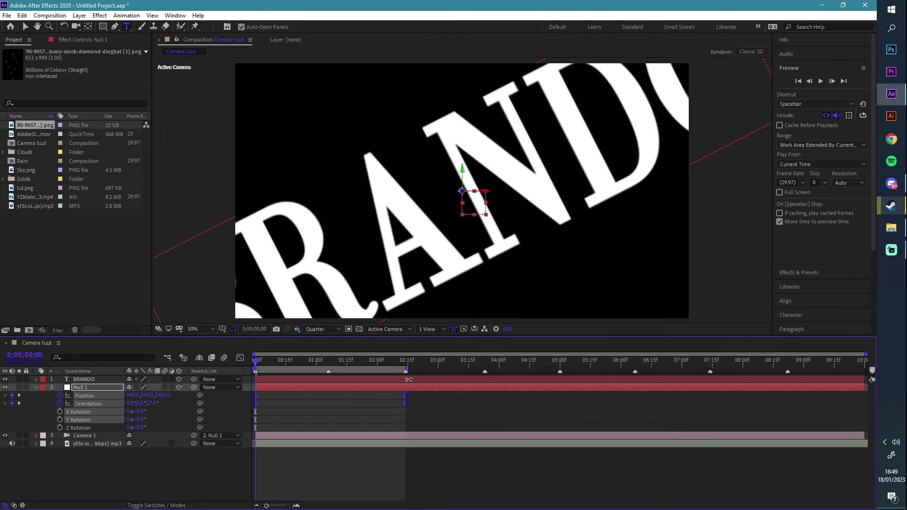
click(822, 82)
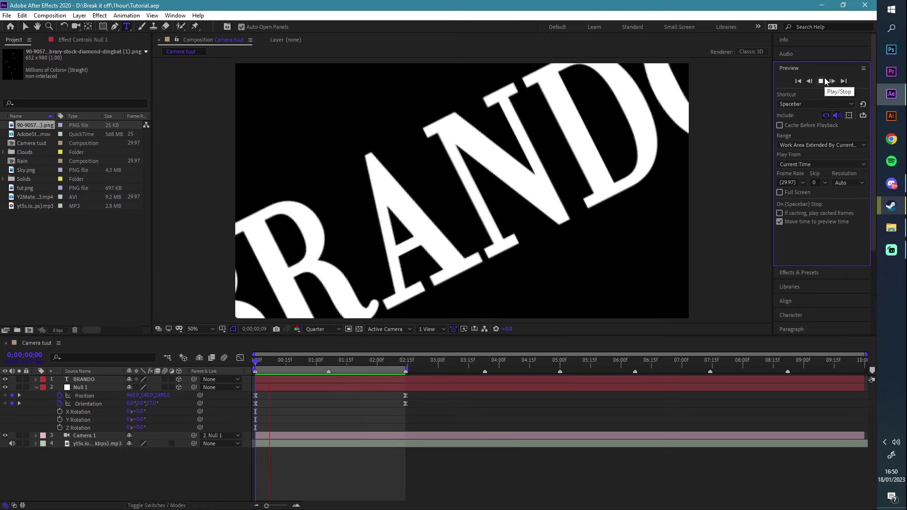
click(826, 82)
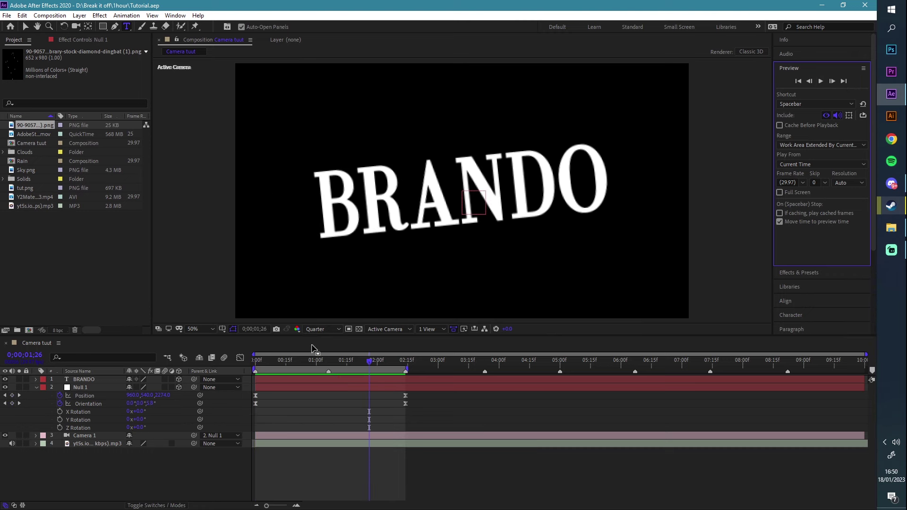
Move Null 1's ending position and orientation keyframes to the marker at 01:06.
click(257, 362)
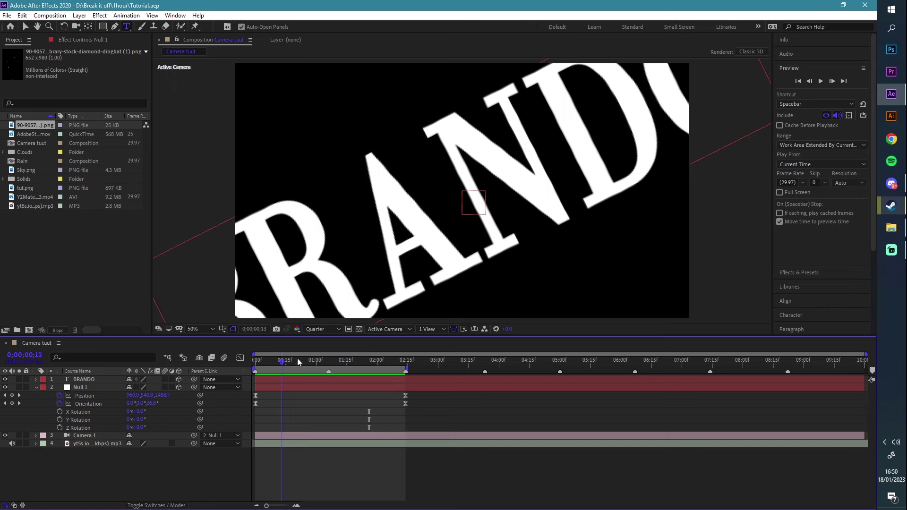
click(325, 363)
drag(326, 363, 329, 363)
drag(438, 418, 330, 406)
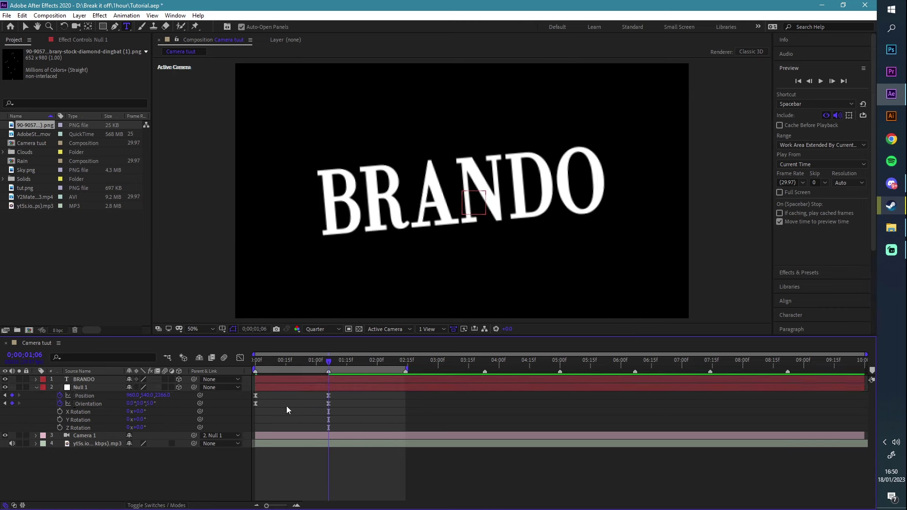
Reshape Null 1's speed curve to peak at the very start and ease out toward 01:06, and close the graph editor.
click(241, 359)
drag(356, 456, 196, 498)
drag(268, 480, 255, 480)
drag(316, 479, 243, 482)
key(Home)
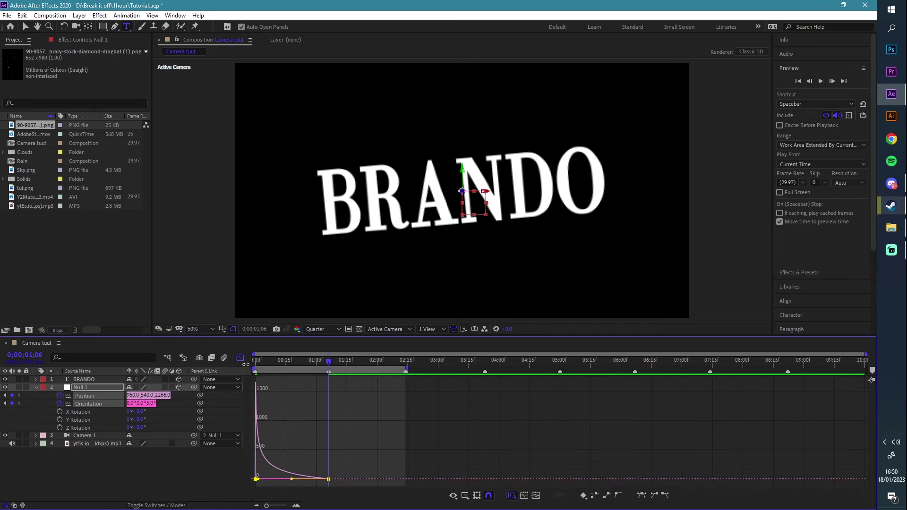
key(space)
click(240, 358)
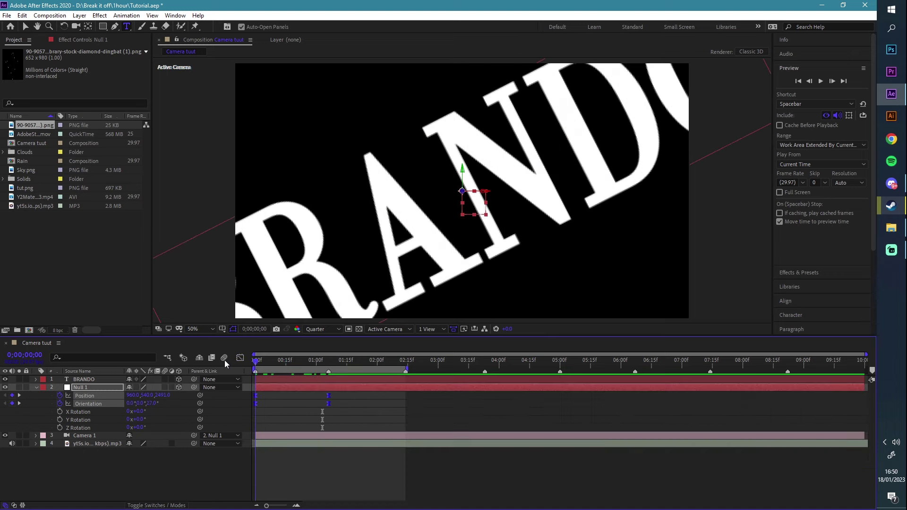
Preview the reworked camera move and return to the composition's start with Null 1's properties collapsed.
click(821, 81)
click(821, 82)
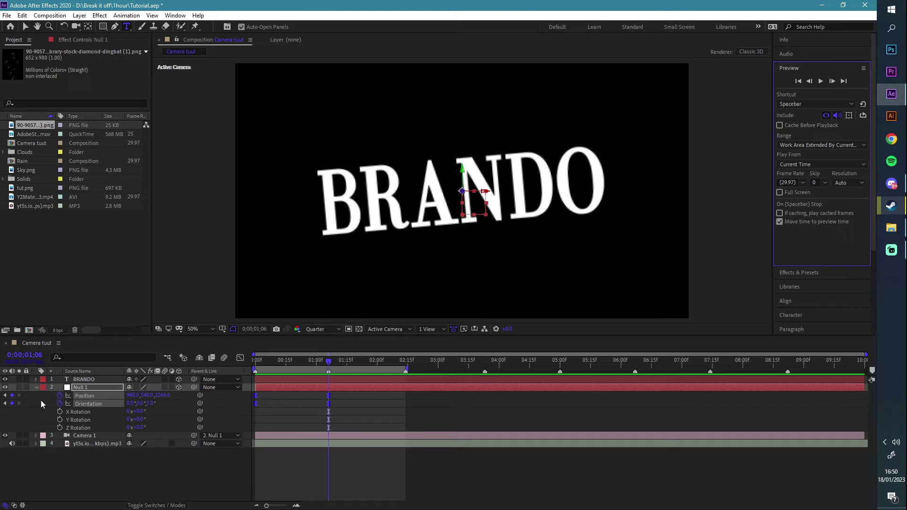
click(33, 387)
click(259, 360)
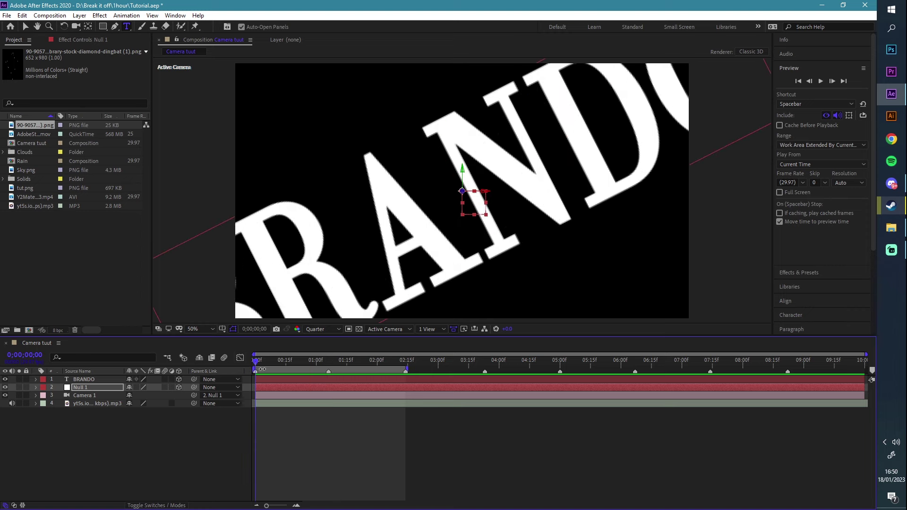
Add a second null object as a 3D layer and parent Null 1 to it.
click(107, 440)
click(87, 388)
click(82, 14)
mouse_move(84, 27)
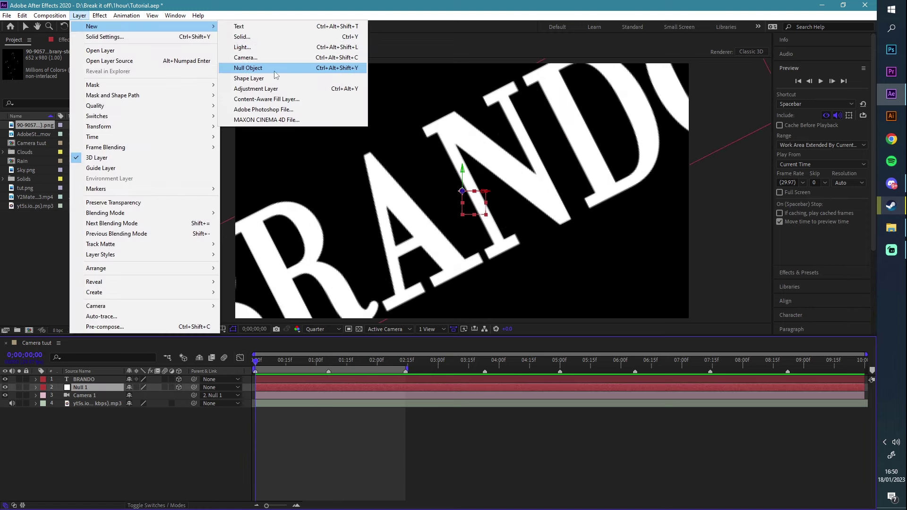
click(279, 69)
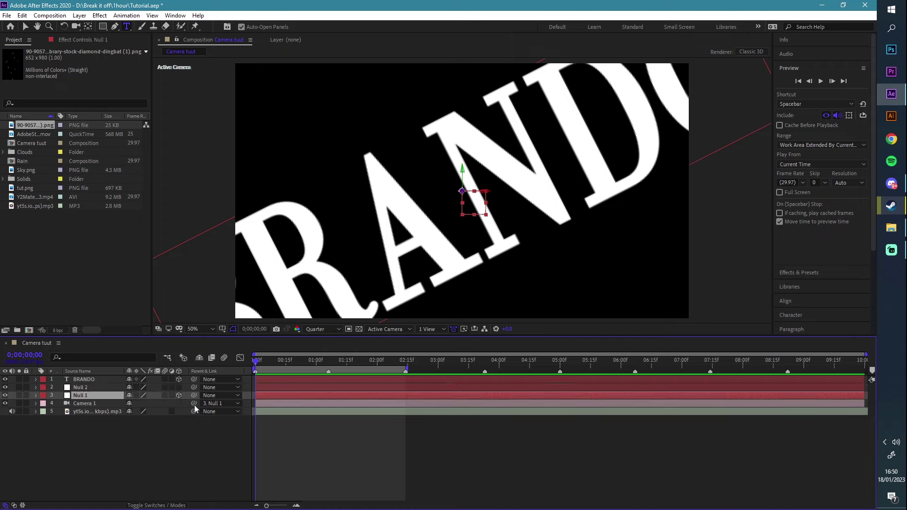
drag(159, 397, 85, 387)
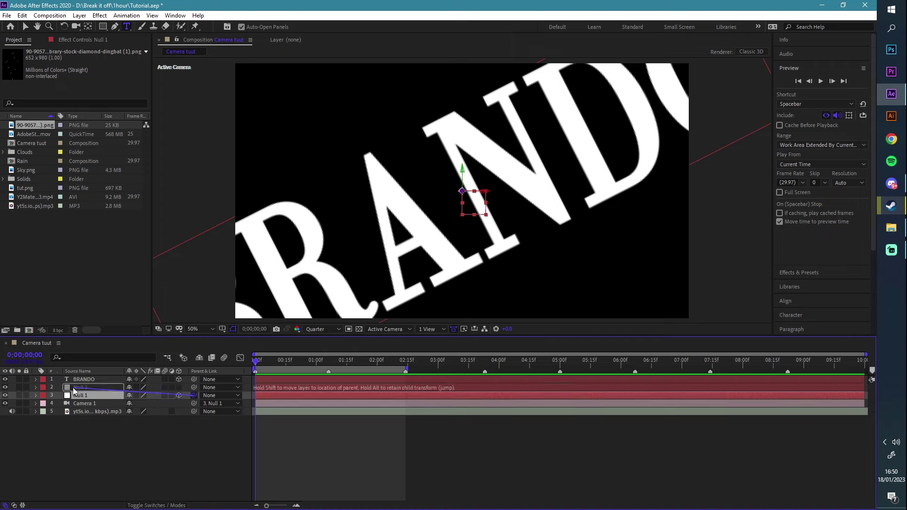
click(179, 388)
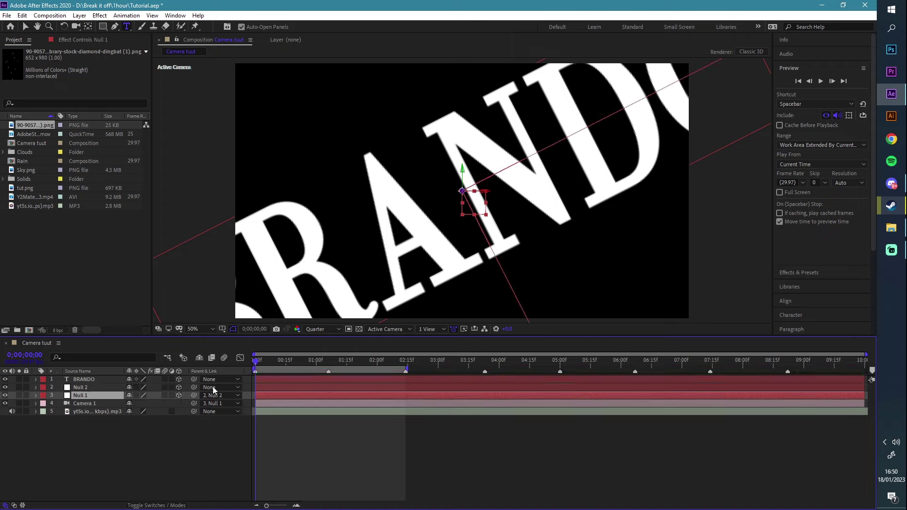
Reveal Null 2's position and rotation properties and set orientation and position keyframes at the start of the composition.
click(263, 389)
key(r)
key(shift+p)
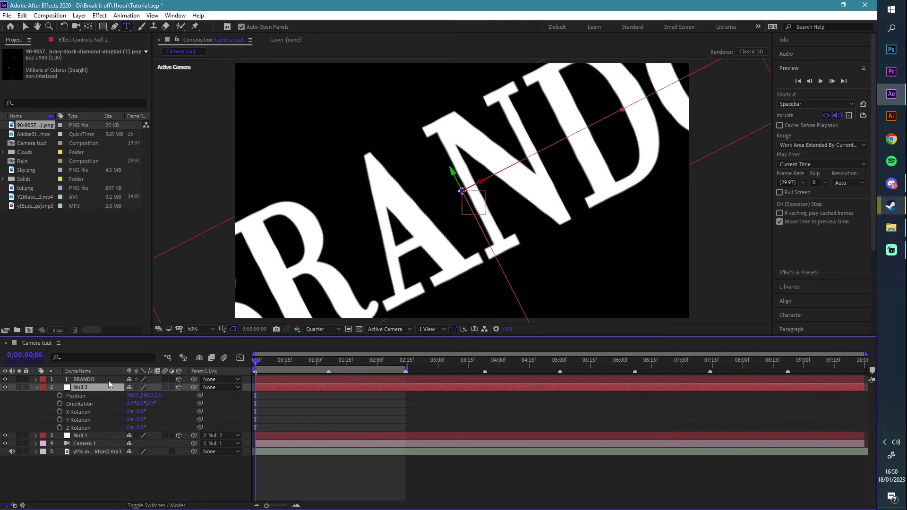
click(59, 403)
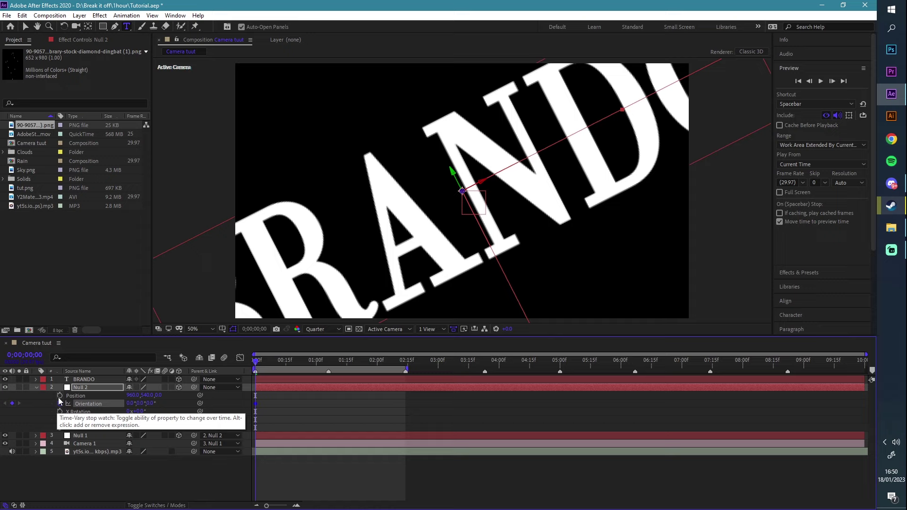
click(60, 396)
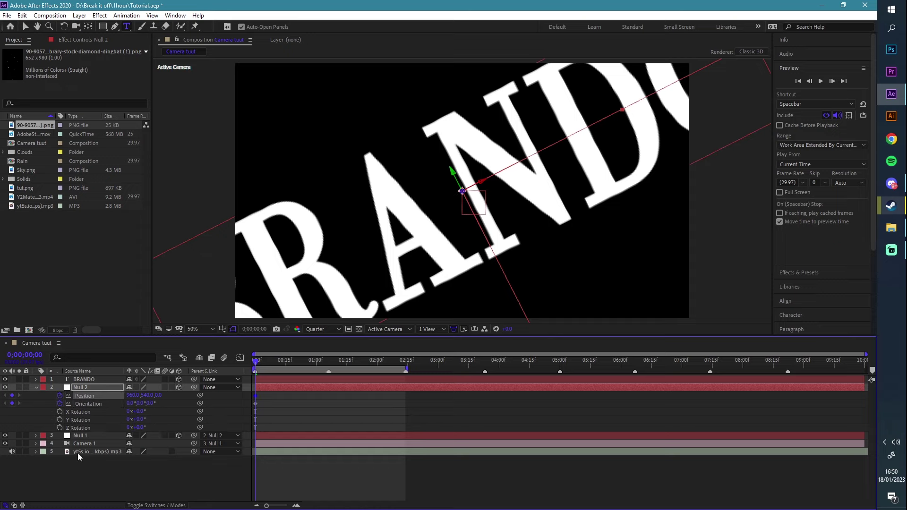
click(36, 435)
scroll(73, 426, down, 1)
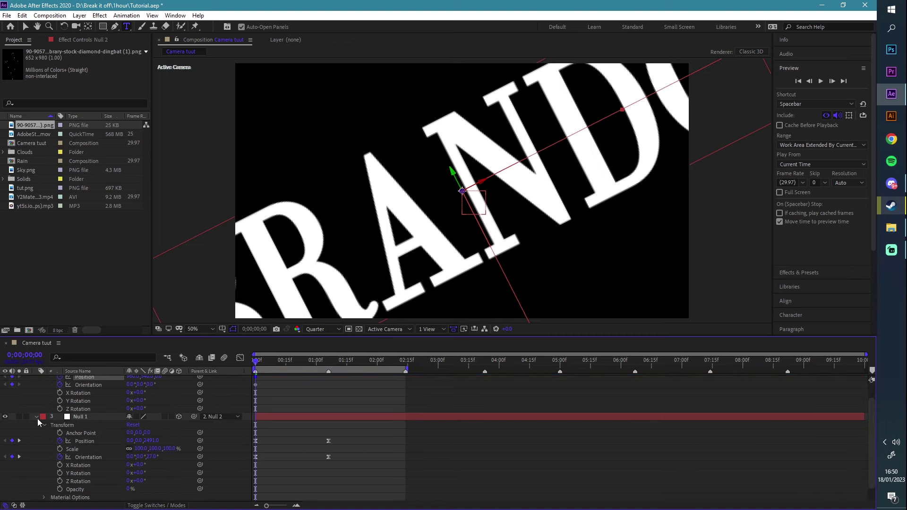
click(65, 426)
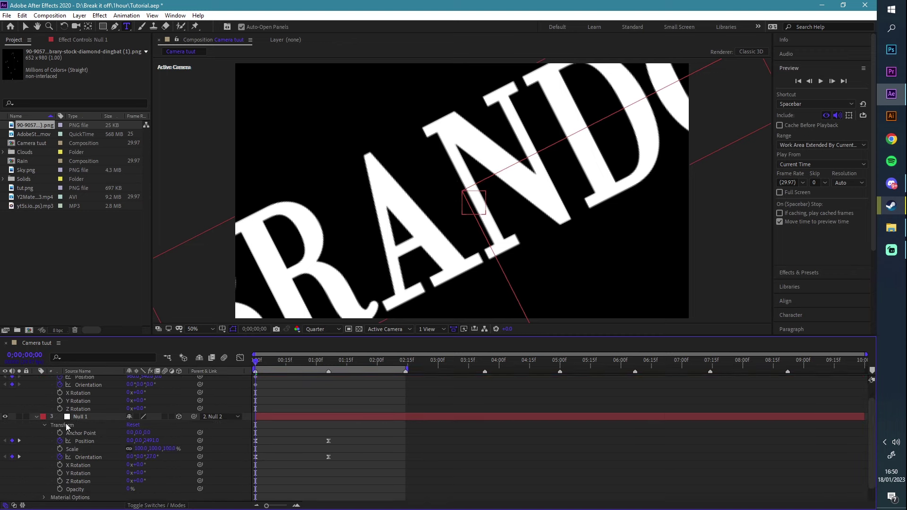
click(36, 417)
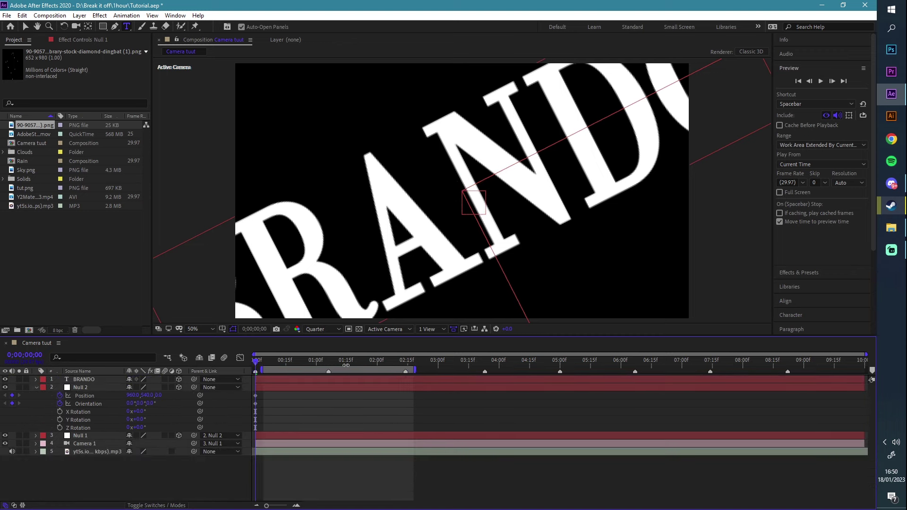
Extend the work area to the marker before 04:00 and, at 02:14, keyframe Null 2's Z position to -858 and Z orientation to 355°.
drag(332, 367, 487, 369)
drag(156, 396, 64, 396)
drag(151, 404, 149, 405)
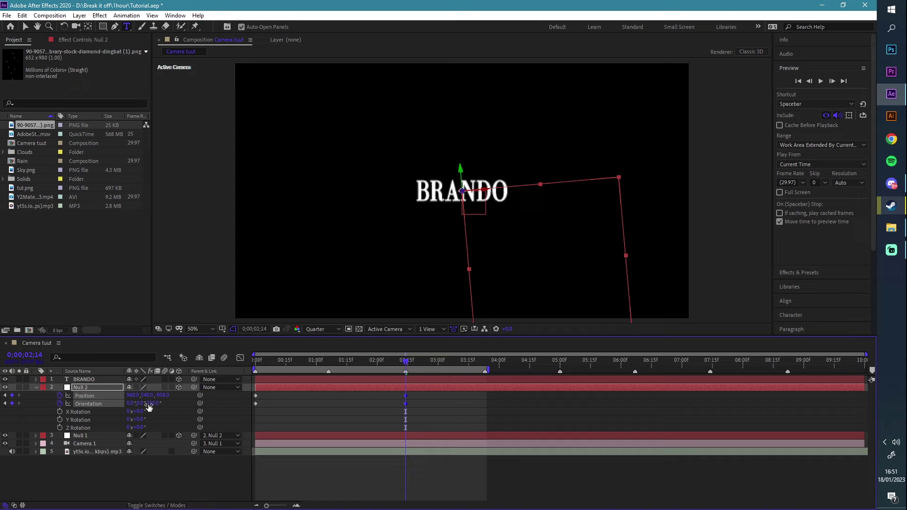
Easy Ease Null 2's position and orientation keyframes and extend their easing handles so the speed curve peaks sharply at 01:06.
drag(438, 410, 245, 396)
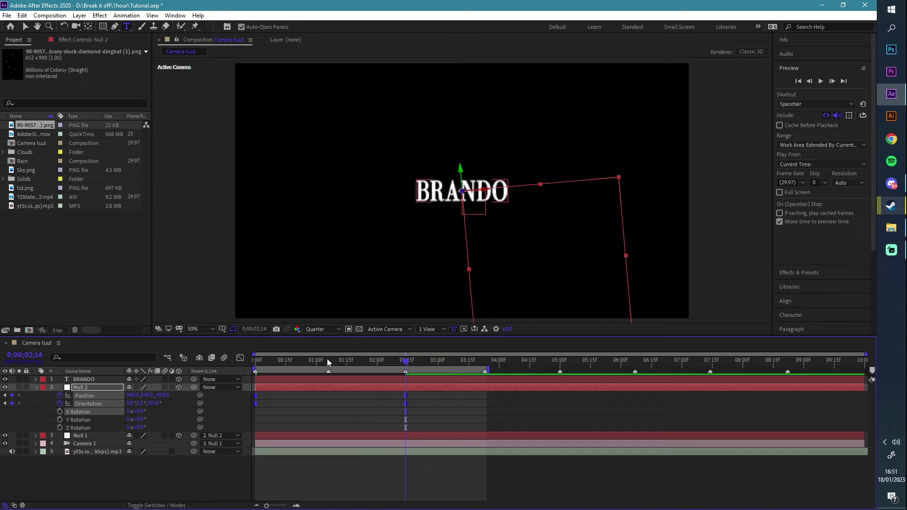
click(328, 360)
click(240, 358)
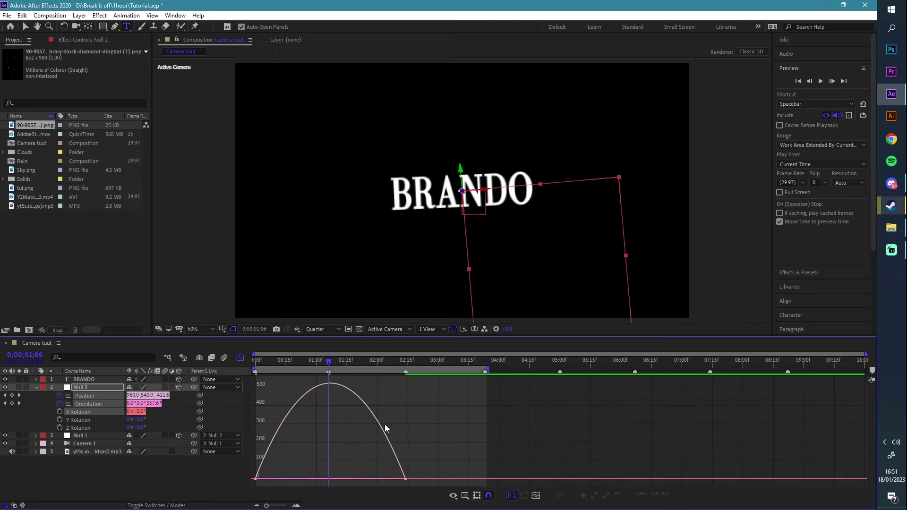
drag(425, 442, 319, 479)
drag(382, 481, 338, 480)
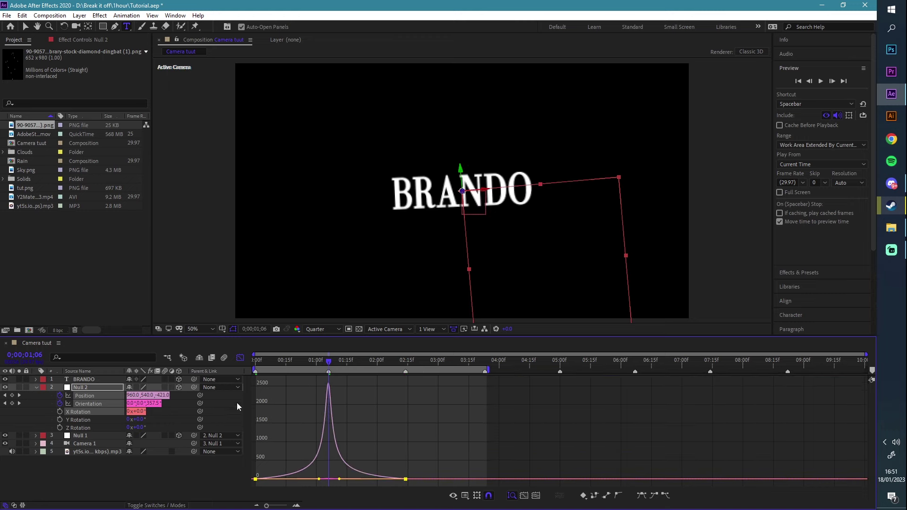
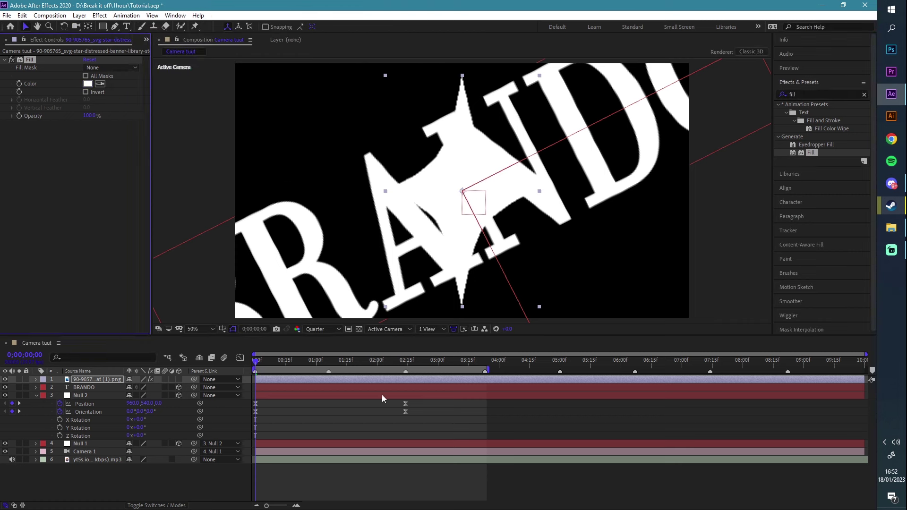
Make the star image a 3D layer and reveal its position property at 02:17.
click(179, 379)
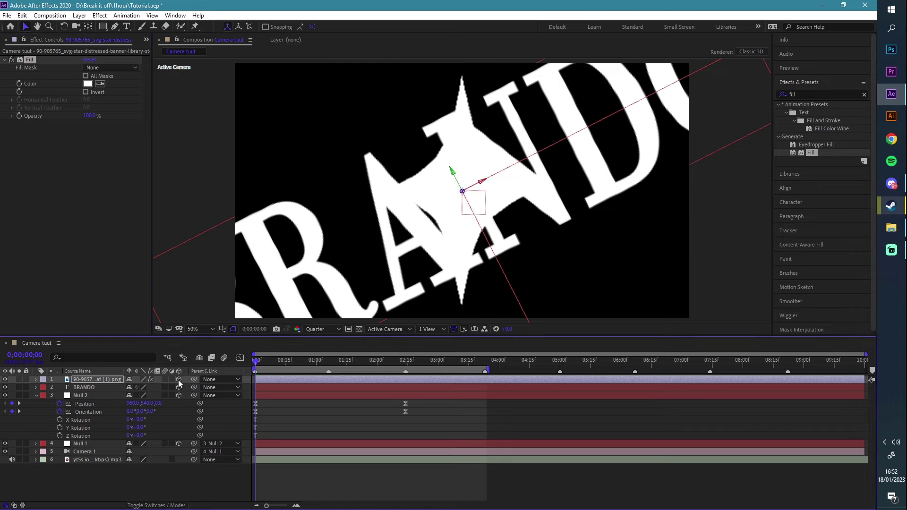
drag(319, 361, 412, 367)
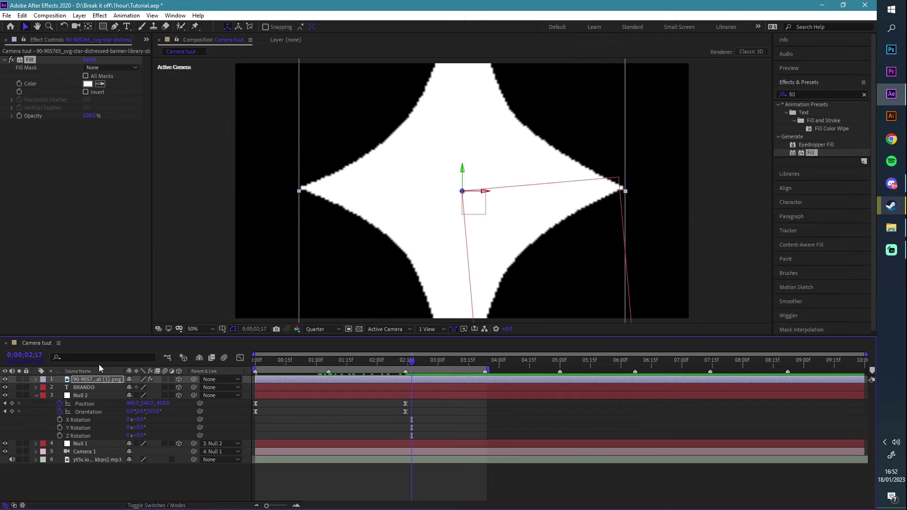
click(105, 380)
key(p)
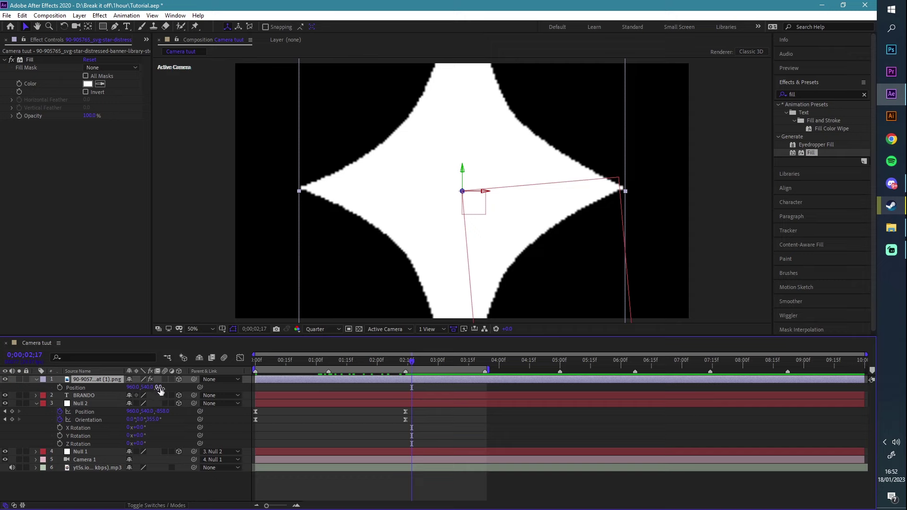
Try shifting the star layer along the X and Y axes, and undo the last changes.
drag(145, 388, 16, 387)
key(ctrl+z)
drag(147, 388, 166, 387)
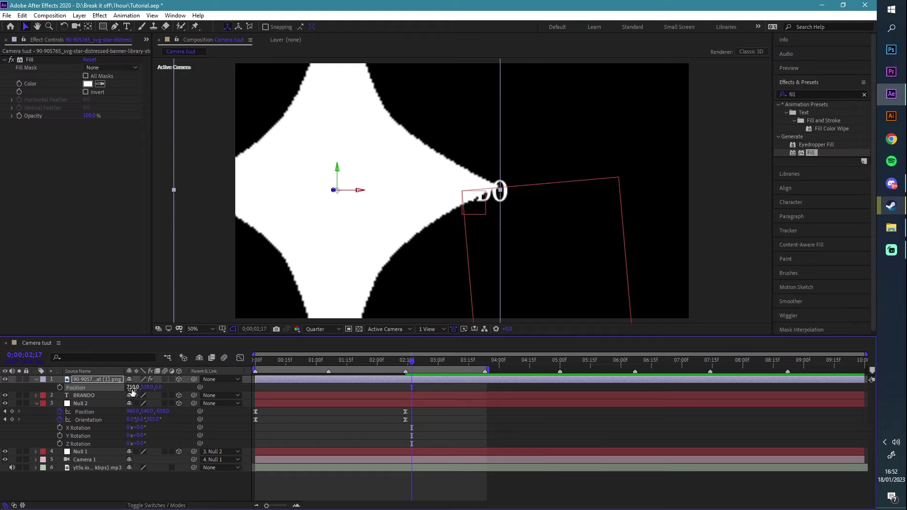
drag(132, 388, 557, 412)
key(ctrl+z)
key(ctrl+z)
Try pushing the star farther from and nearer to the camera along the Z axis, and undo the move.
key(ctrl+z)
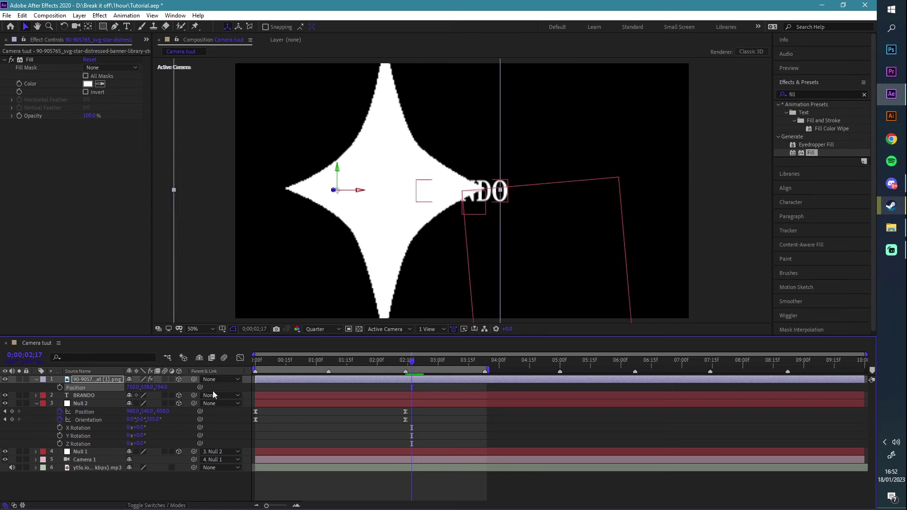
drag(160, 392, 906, 342)
key(ctrl+z)
drag(169, 385, 904, 358)
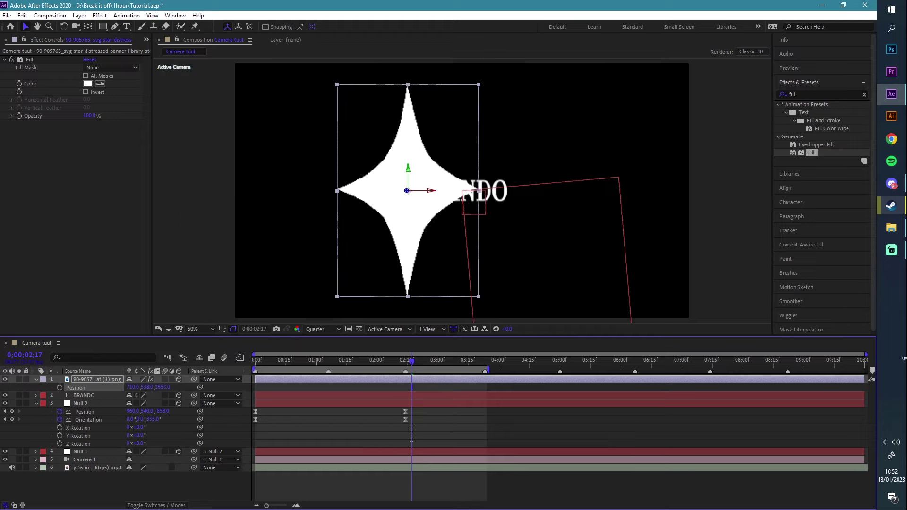
key(ctrl+z)
drag(162, 387, 0, 385)
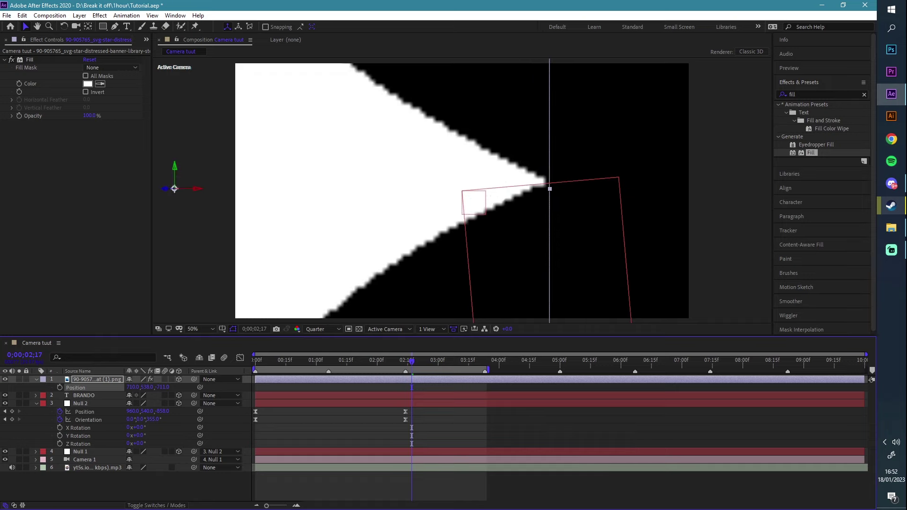
drag(359, 380, 274, 393)
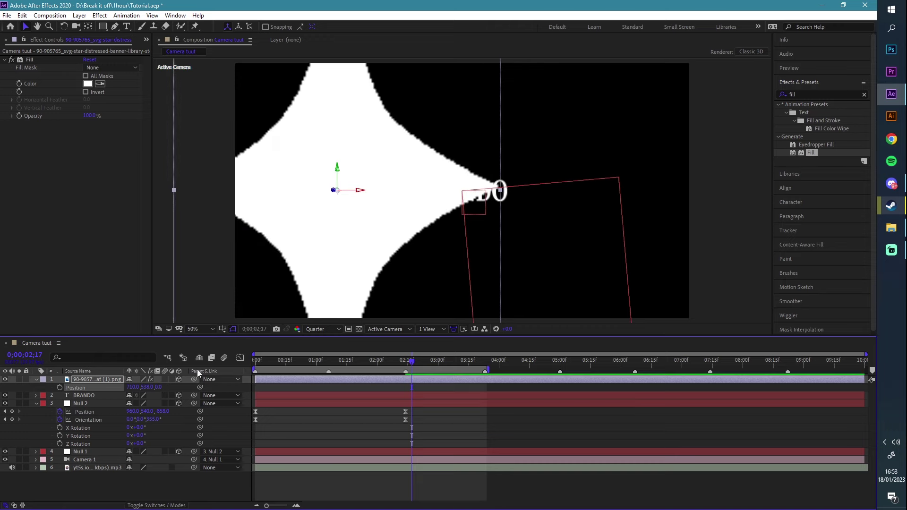
drag(158, 387, 321, 384)
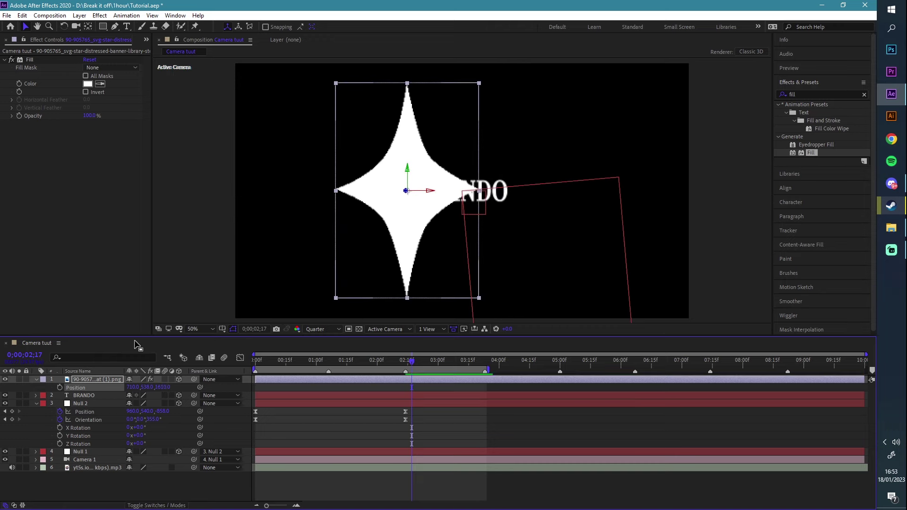
key(ctrl+z)
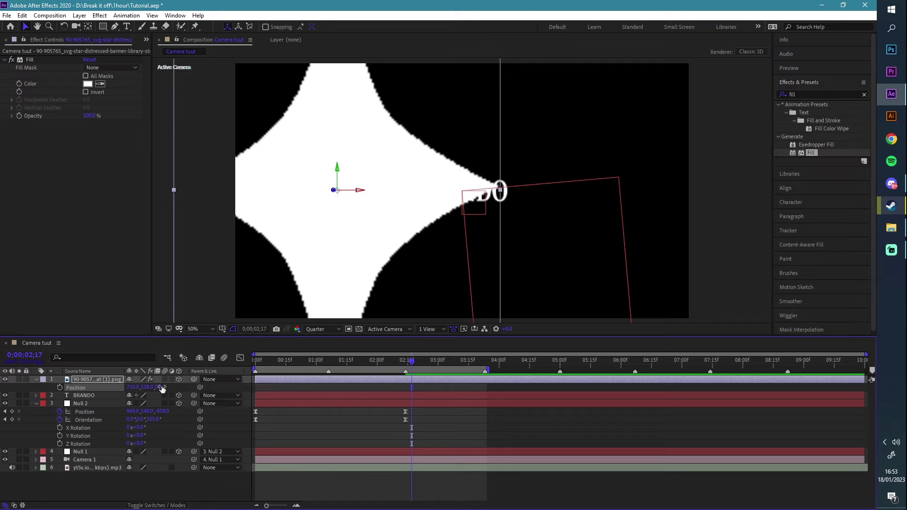
Push the star back to a Z position of about 5743 and move it above and left of the BRANDO text.
drag(161, 388, 520, 127)
drag(441, 225, 347, 188)
drag(162, 387, 169, 387)
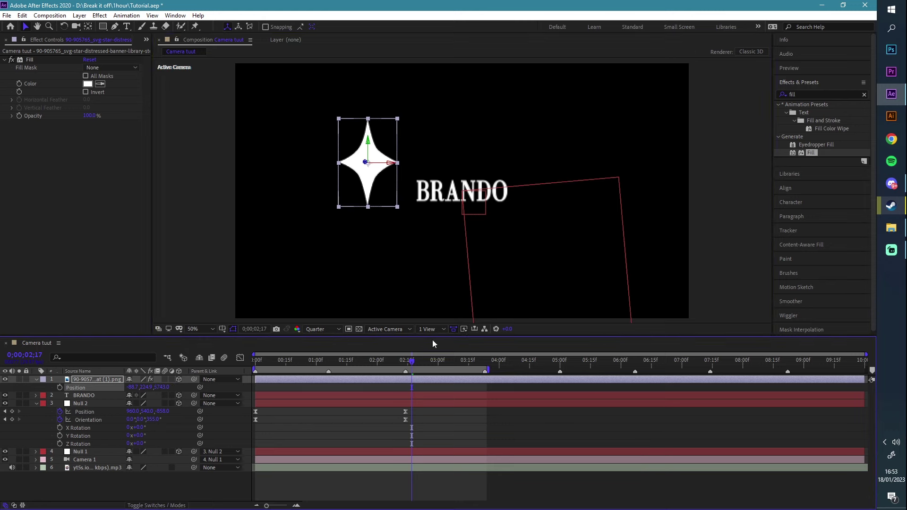
Scale the star layer to 35%.
key(s)
click(140, 388)
text(35)
key(Return)
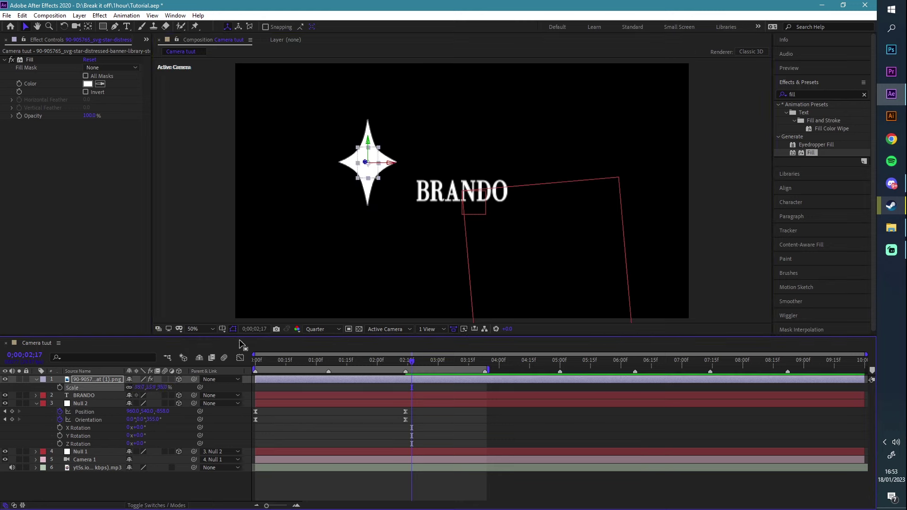
Duplicate the star, place the copy above and right of the BRANDO text, and change its Z position.
drag(373, 172, 563, 163)
key(ctrl+d)
key(p)
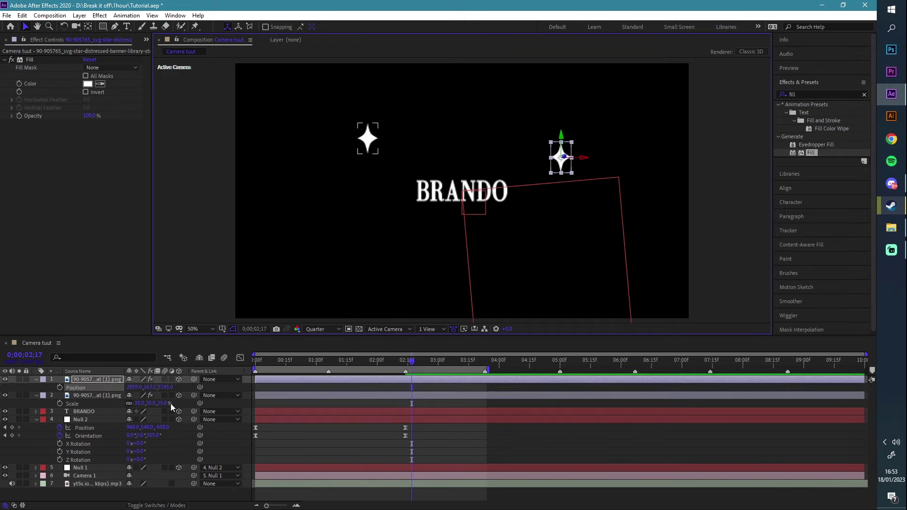
drag(164, 388, 813, 142)
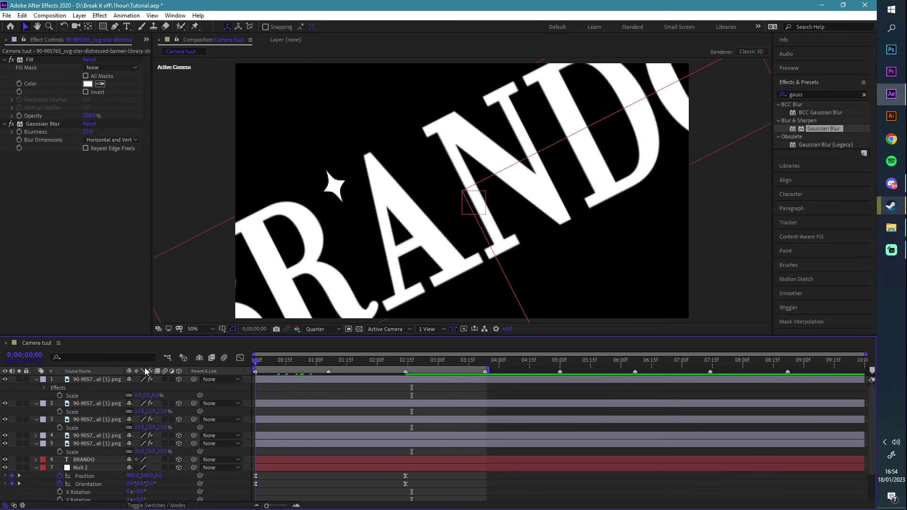
Preview the camera move through the stars and return to the start of the composition.
click(789, 68)
click(820, 81)
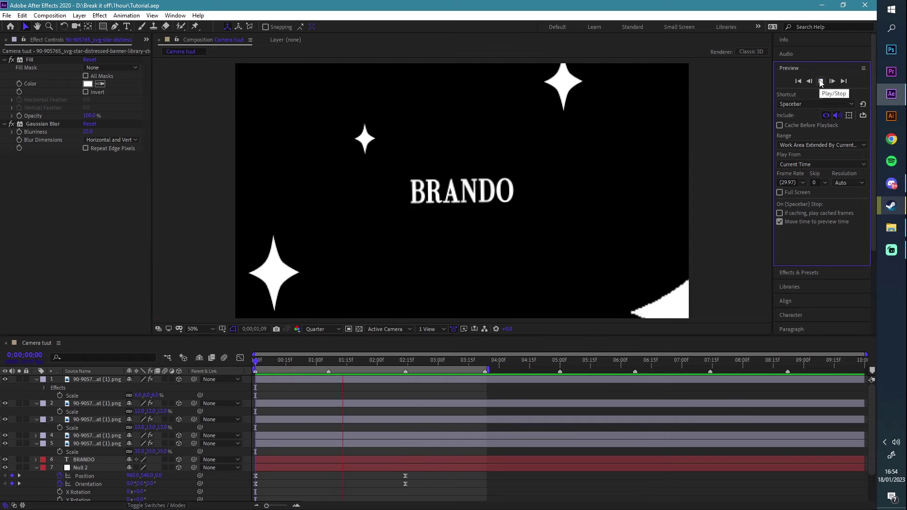
click(821, 81)
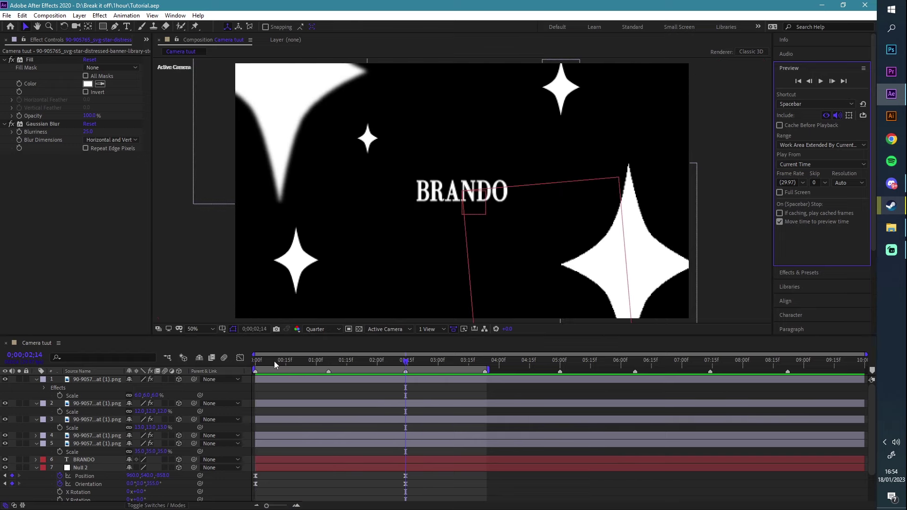
click(254, 360)
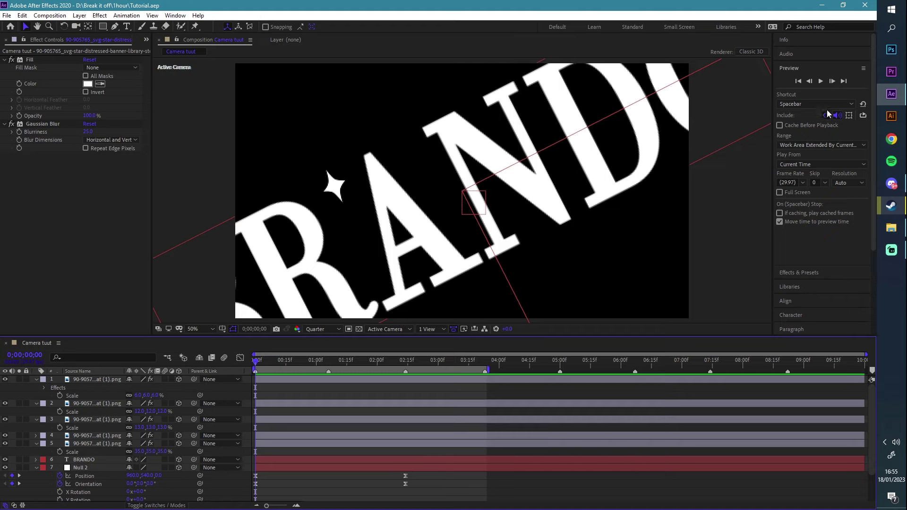
Add a new null object above Null 2, split it at 01:06 and delete the part before that time.
click(79, 16)
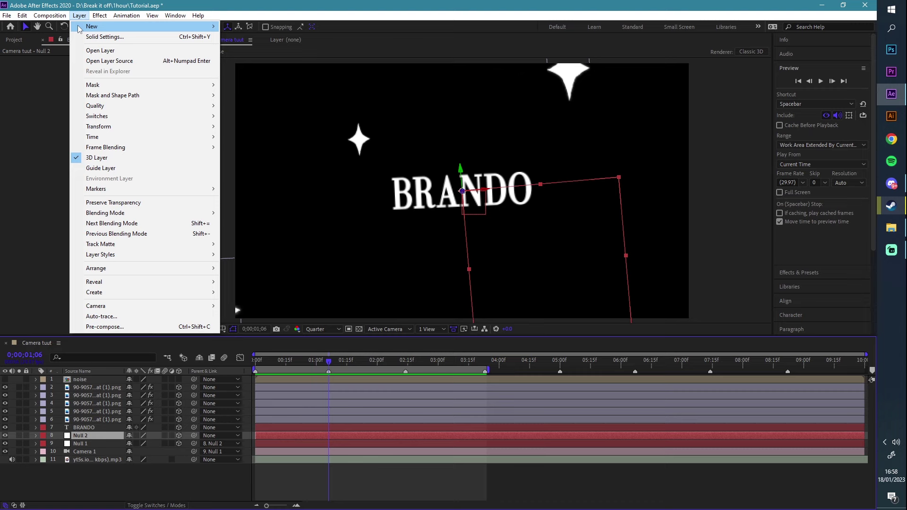
mouse_move(161, 26)
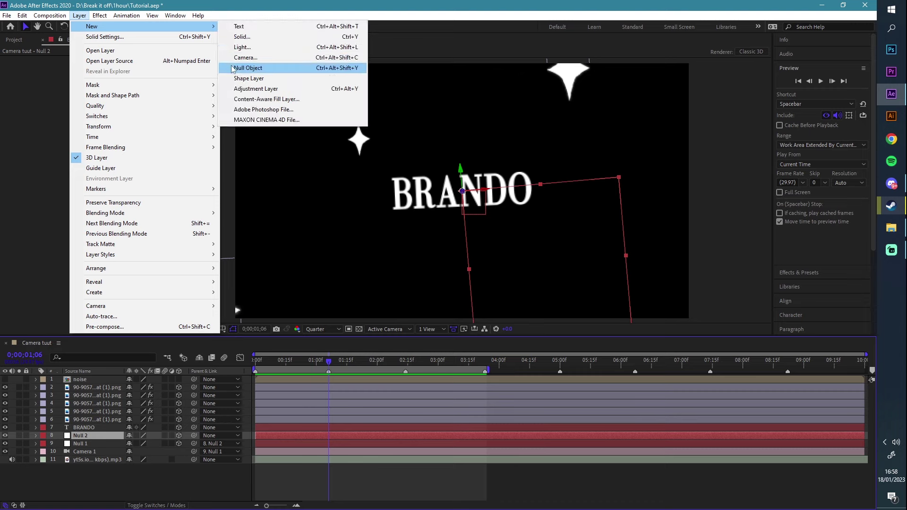
click(247, 68)
key(ctrl+shift+d)
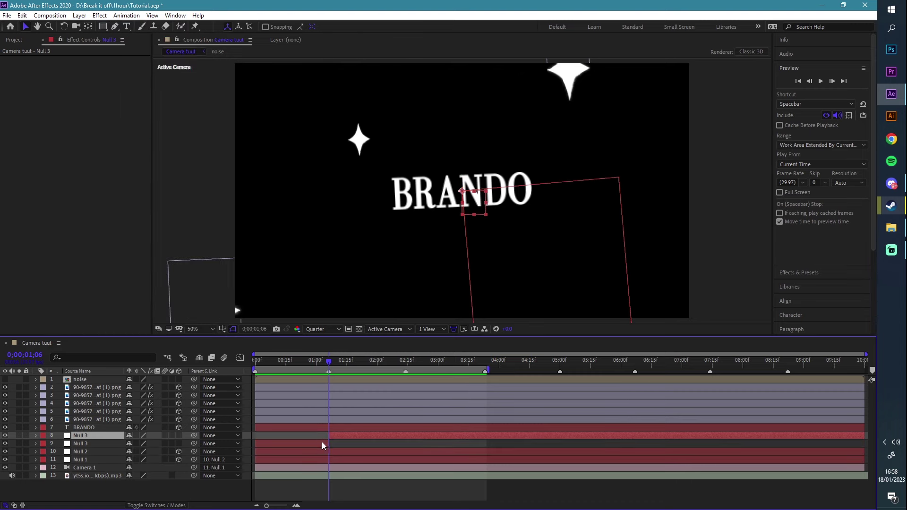
click(325, 442)
key(Delete)
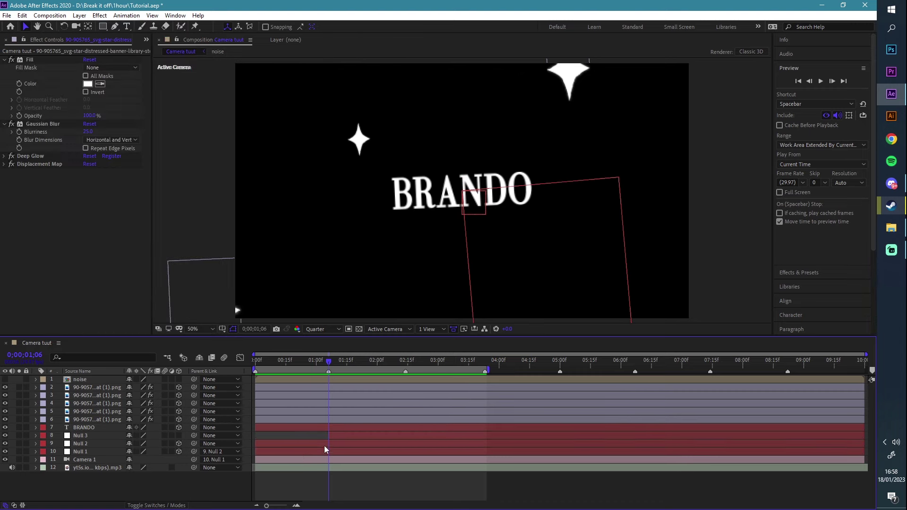
Parent Null 2 to Null 3 and make Null 3 a 3D layer.
click(324, 444)
drag(194, 444, 78, 436)
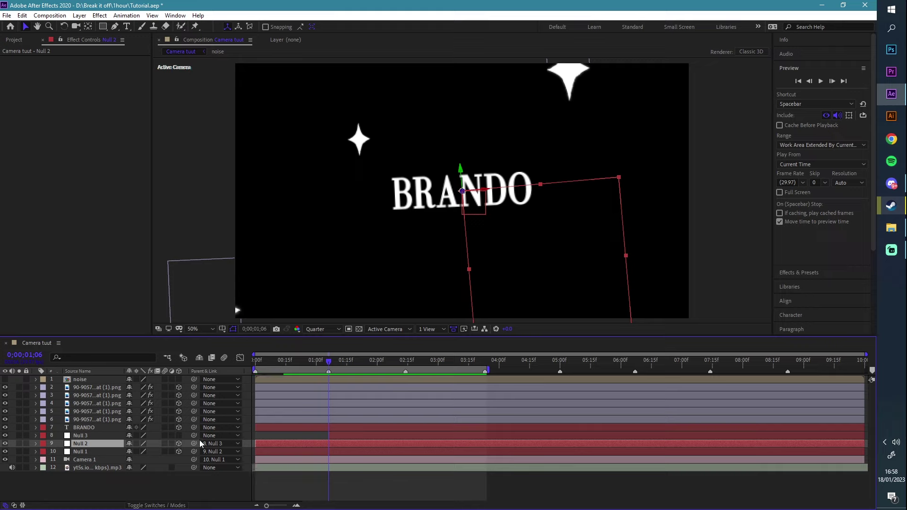
click(344, 438)
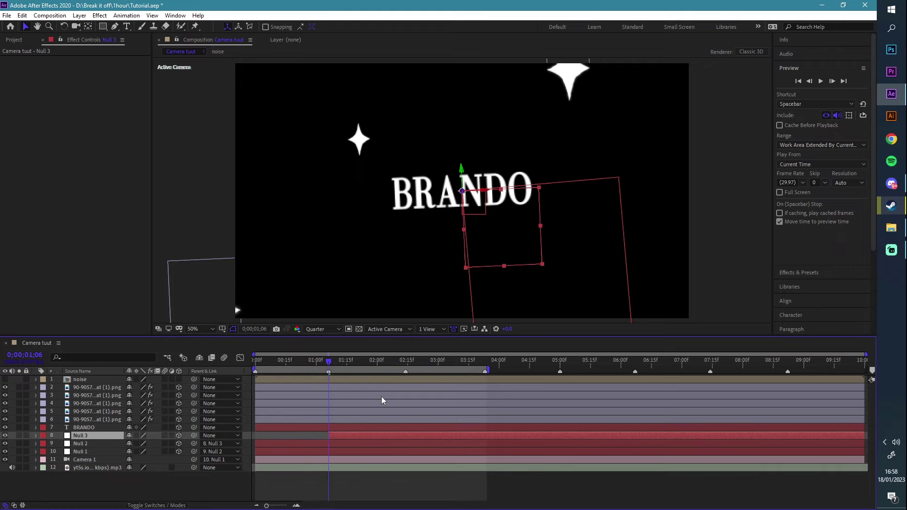
Keyframe Null 3's position at 01:06 and, at 02:14, set its Y position to about -630.
key(p)
click(69, 444)
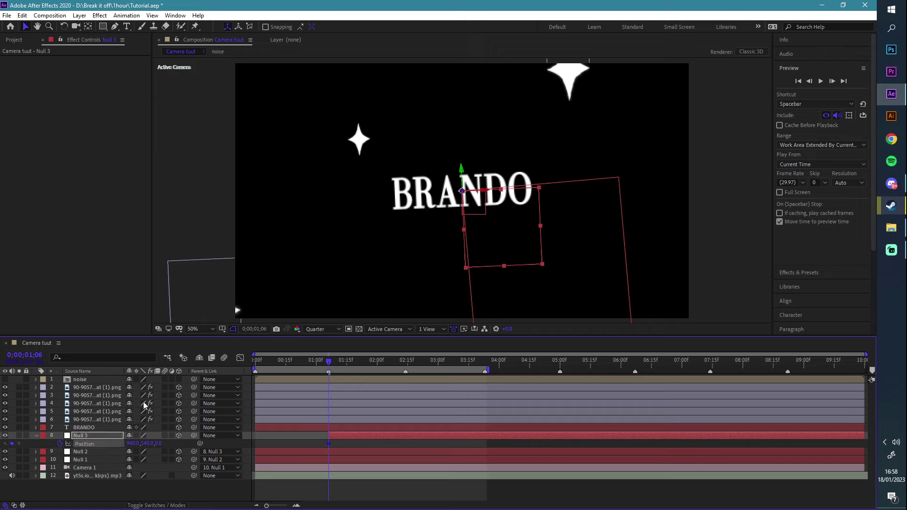
click(405, 362)
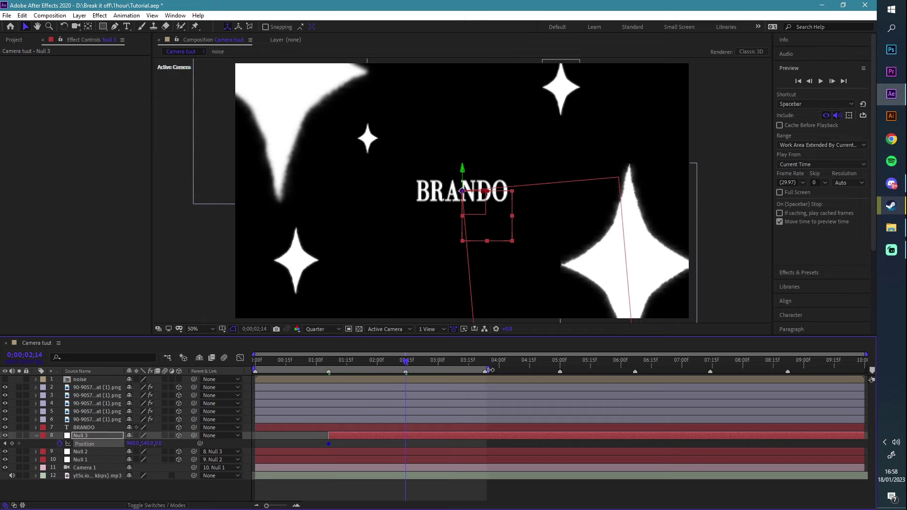
drag(489, 370, 838, 370)
drag(127, 450, 0, 451)
drag(90, 443, 87, 473)
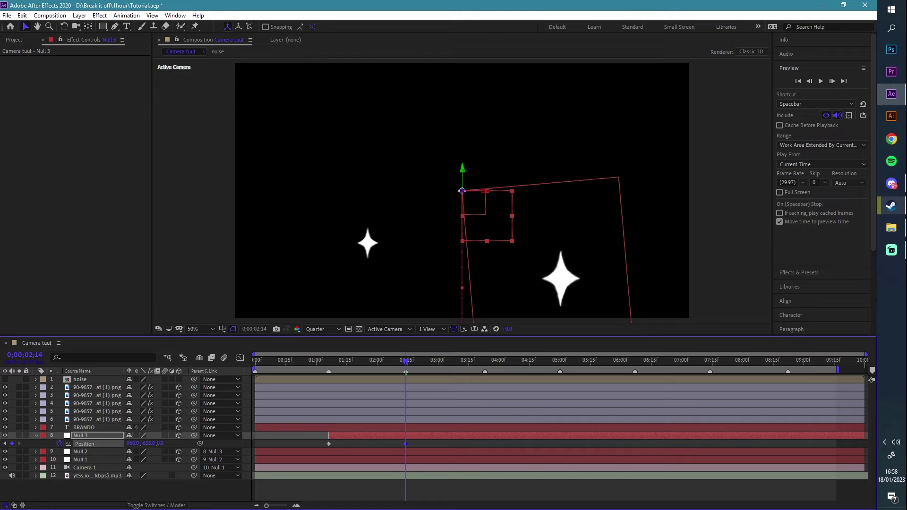
drag(147, 443, 147, 444)
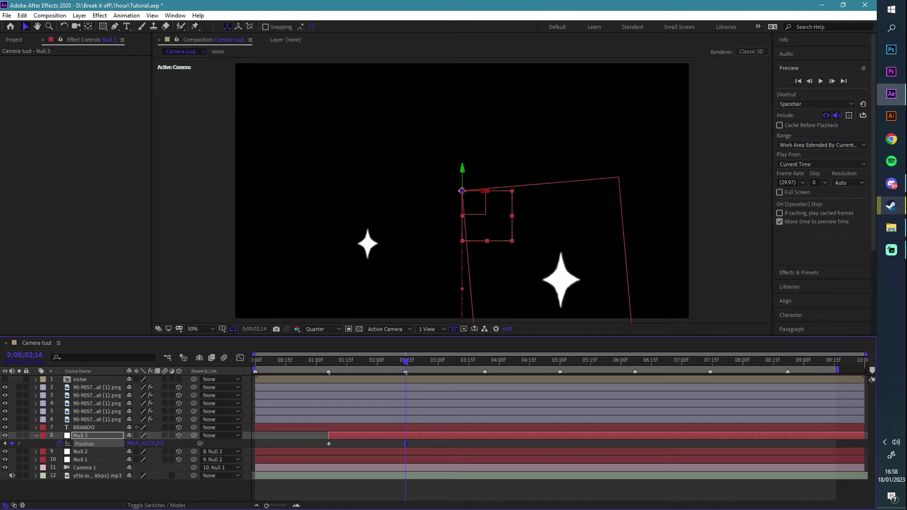
Move Null 3's second position keyframe to the marker before 04:00, Easy Ease both keyframes and extend their handles so speed peaks sharply at 02:14.
drag(405, 446, 486, 448)
key(F9)
click(240, 357)
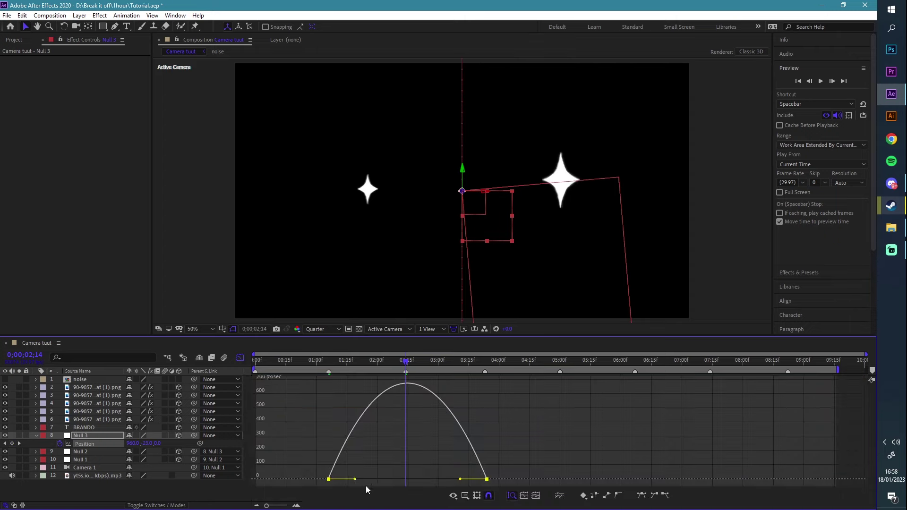
drag(355, 479, 388, 479)
drag(460, 479, 422, 481)
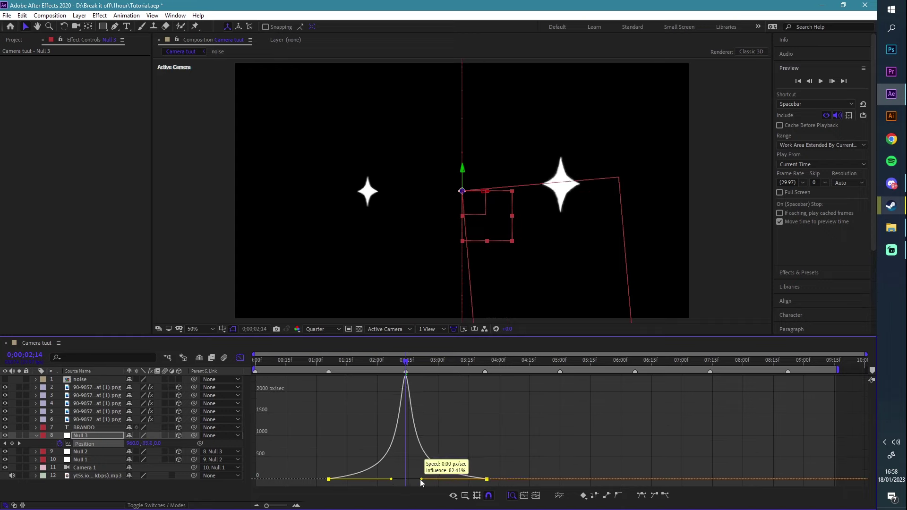
Preview Null 3's vertical camera move from the start and set the current time to 02:14.
click(821, 82)
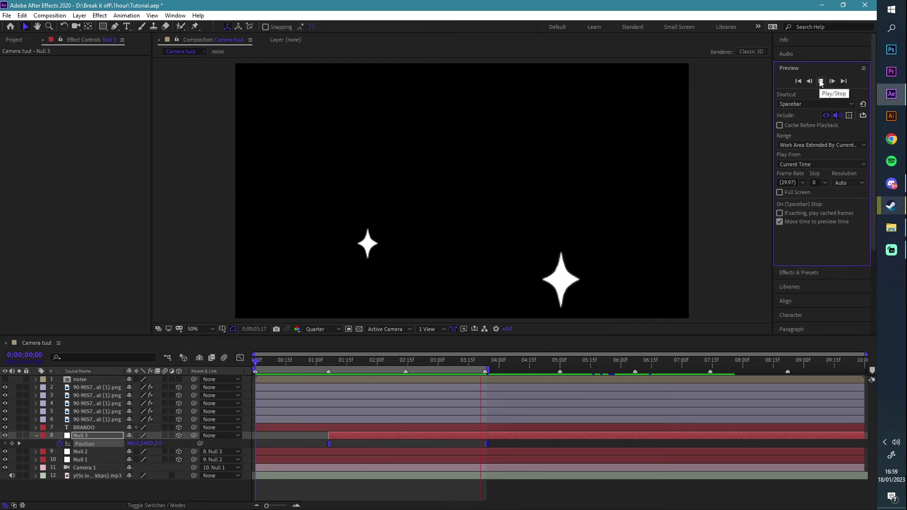
click(821, 81)
drag(384, 362, 406, 368)
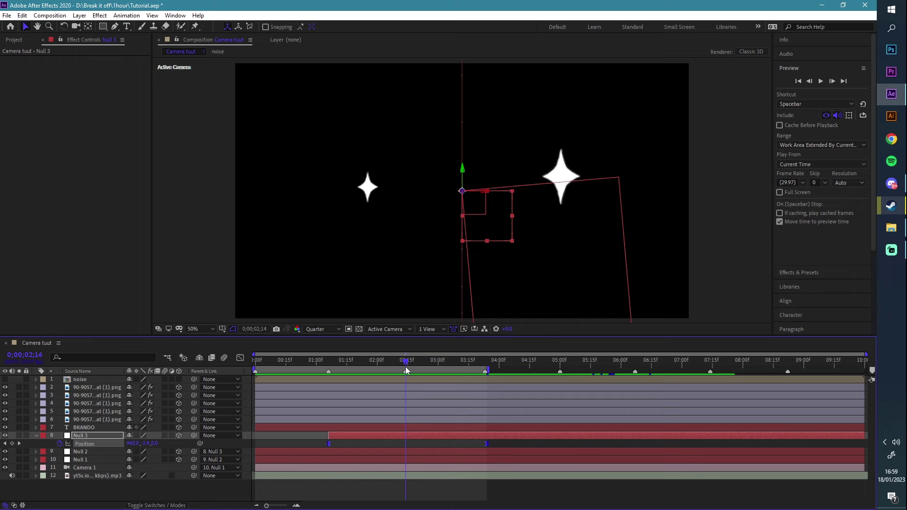
Look through the images in the Clouds folder and add Cloud2.png to the composition below the noise layer.
click(24, 41)
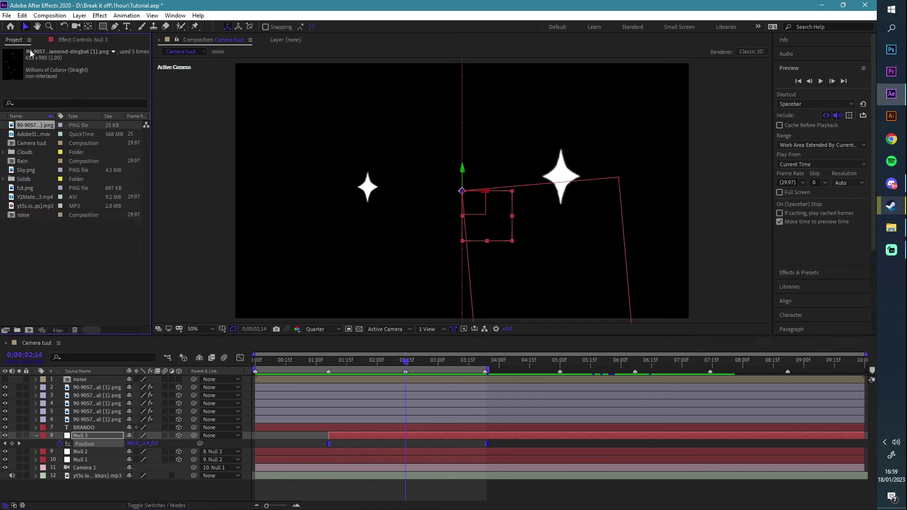
click(5, 152)
click(43, 197)
click(44, 213)
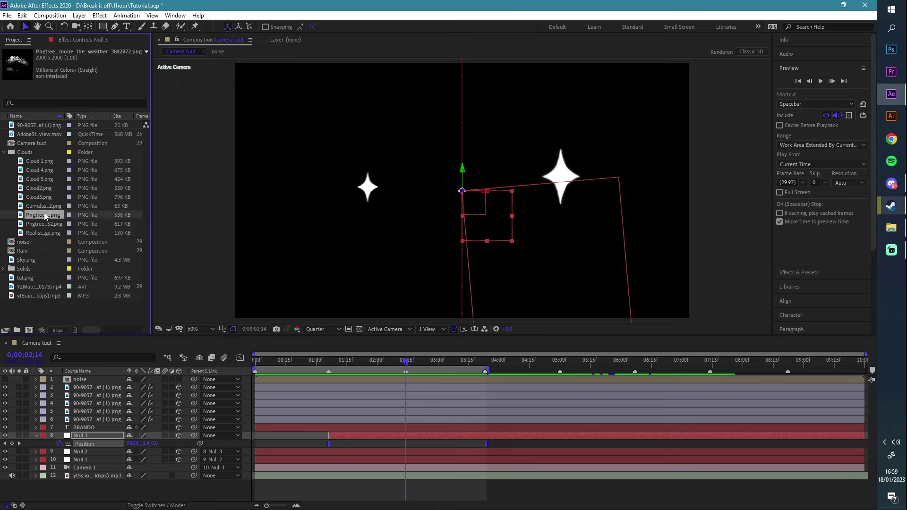
click(43, 206)
click(42, 213)
click(41, 206)
click(39, 188)
click(40, 179)
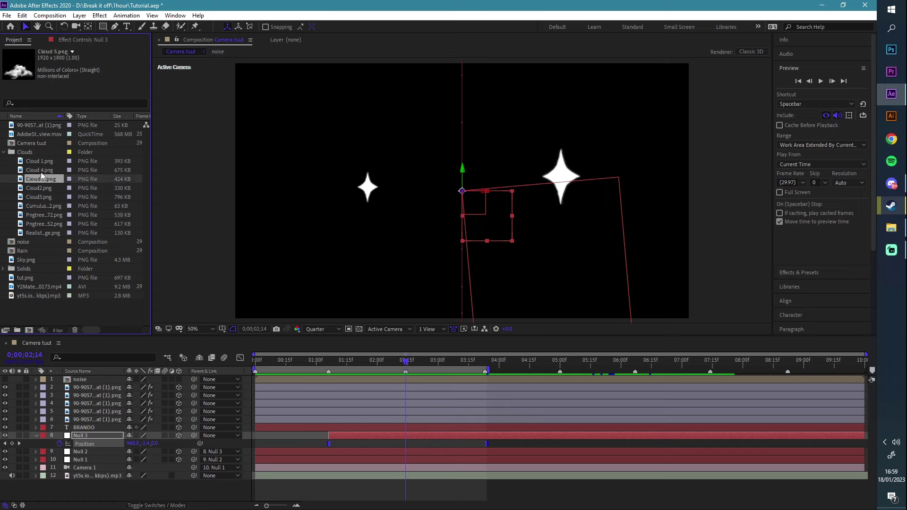
click(41, 188)
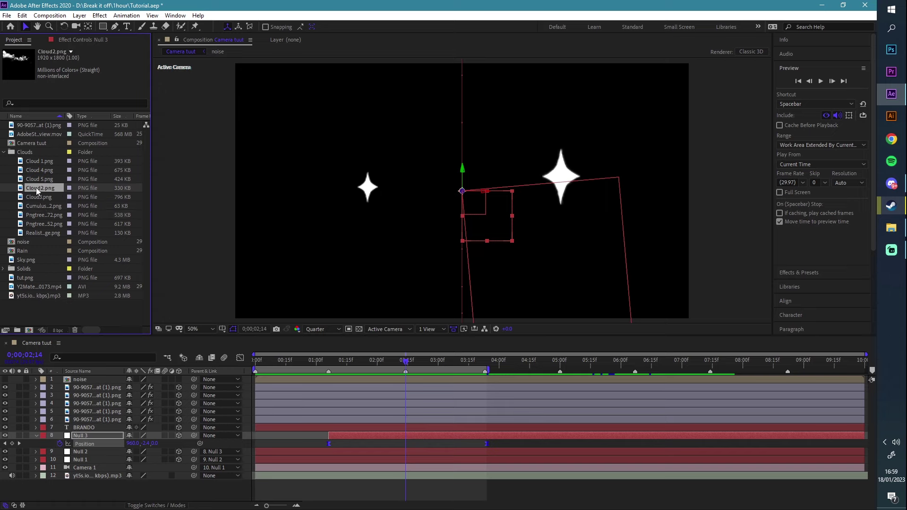
drag(118, 388, 116, 386)
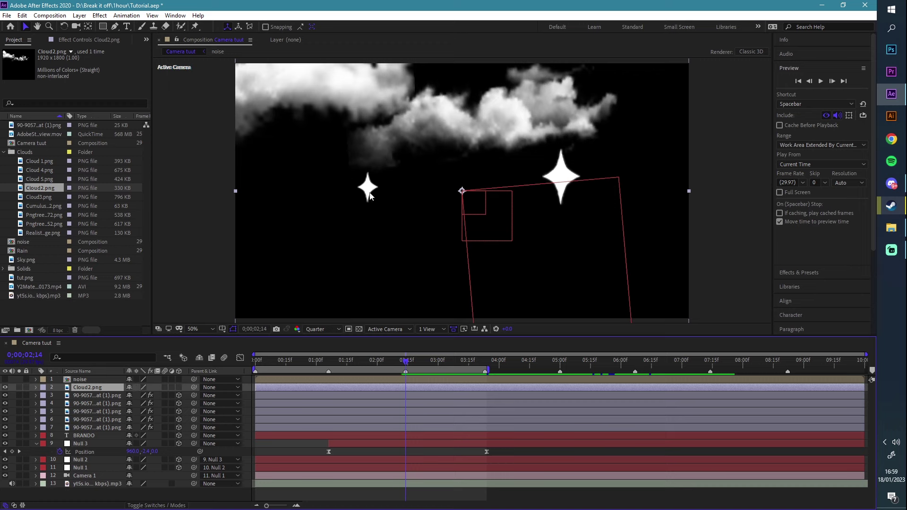
Make Cloud2.png a 3D layer and reposition it so its clouds cover the frame around 02:14 and settle along the lower edge.
drag(410, 156, 388, 137)
key(ctrl+z)
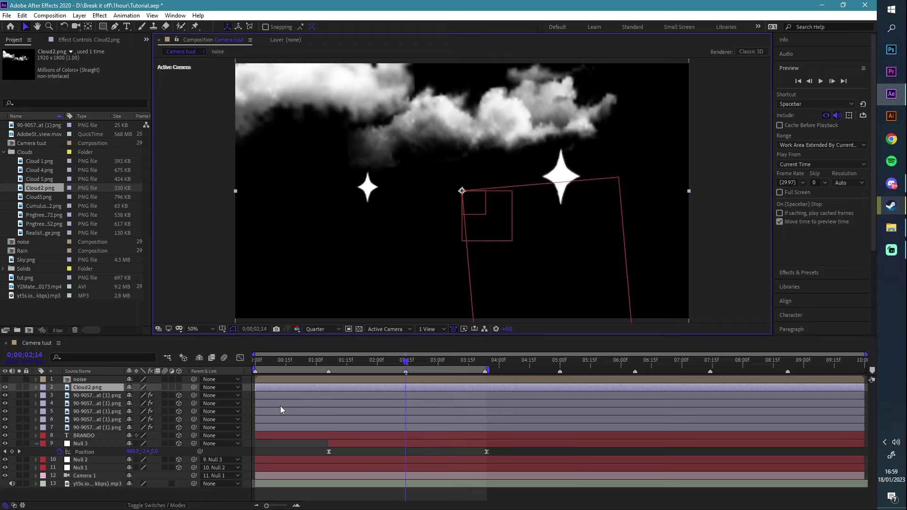
click(179, 389)
drag(424, 317, 401, 128)
mouse_move(412, 360)
mouse_down()
mouse_move(276, 361)
mouse_move(432, 345)
mouse_move(409, 354)
mouse_up()
drag(417, 257, 426, 327)
drag(397, 368, 418, 349)
drag(299, 280, 308, 239)
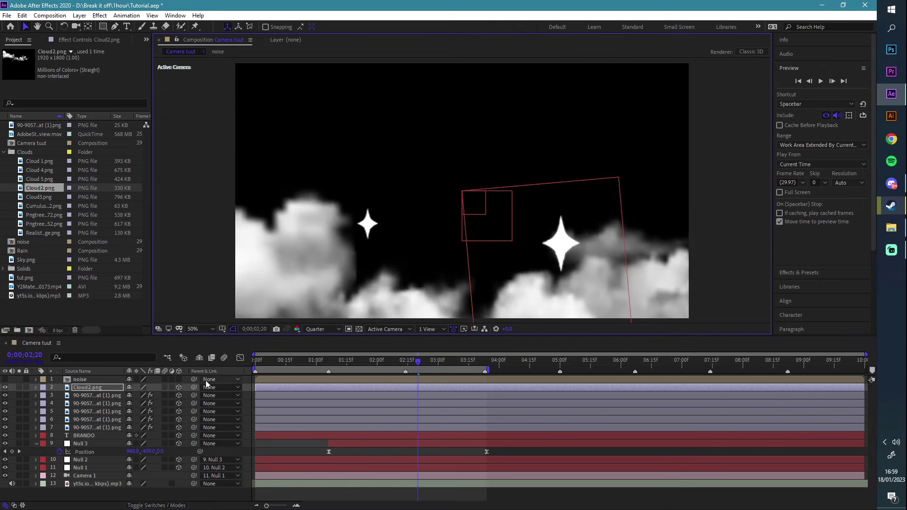
Scale Cloud2.png to 208% and preview the transition from stars to clouds.
click(285, 361)
key(s)
click(821, 81)
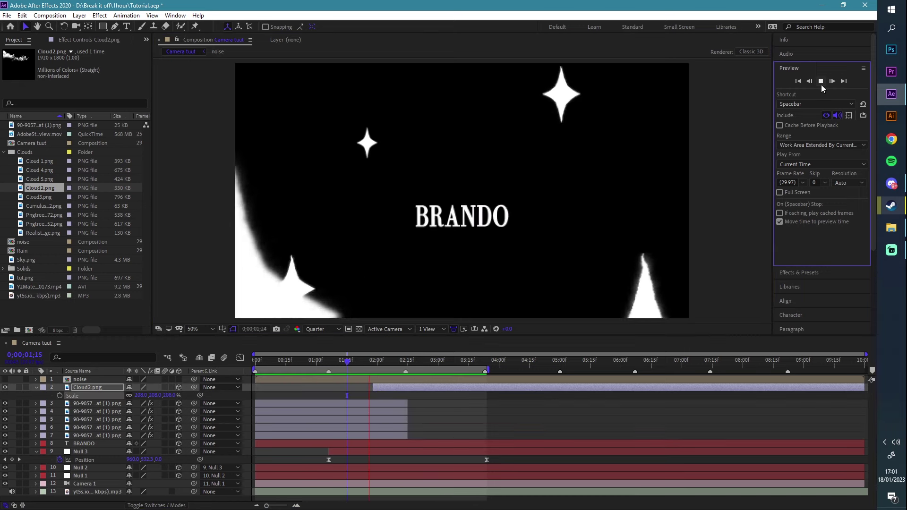
click(821, 82)
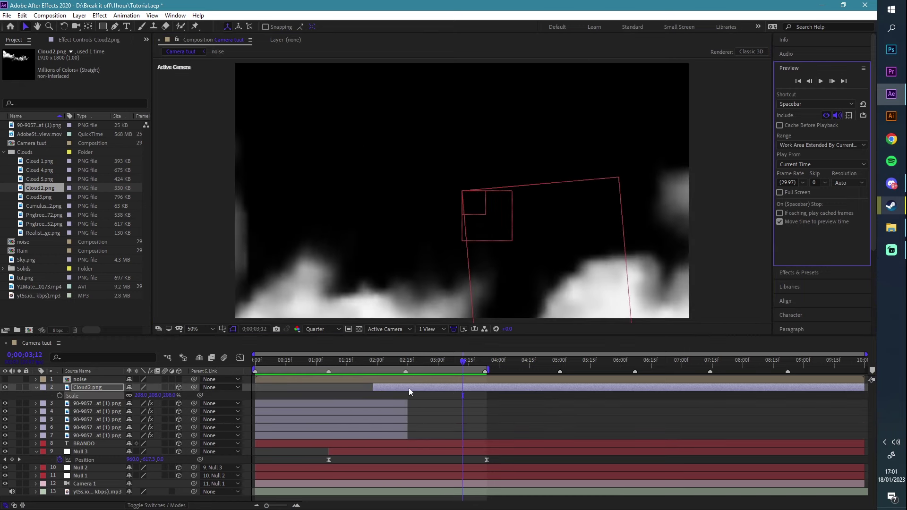
Nudge Cloud2.png slightly lower in the frame and preview the cloud transition again from 01:09.
mouse_move(426, 285)
mouse_down()
mouse_move(401, 288)
mouse_move(407, 305)
mouse_move(416, 296)
mouse_up()
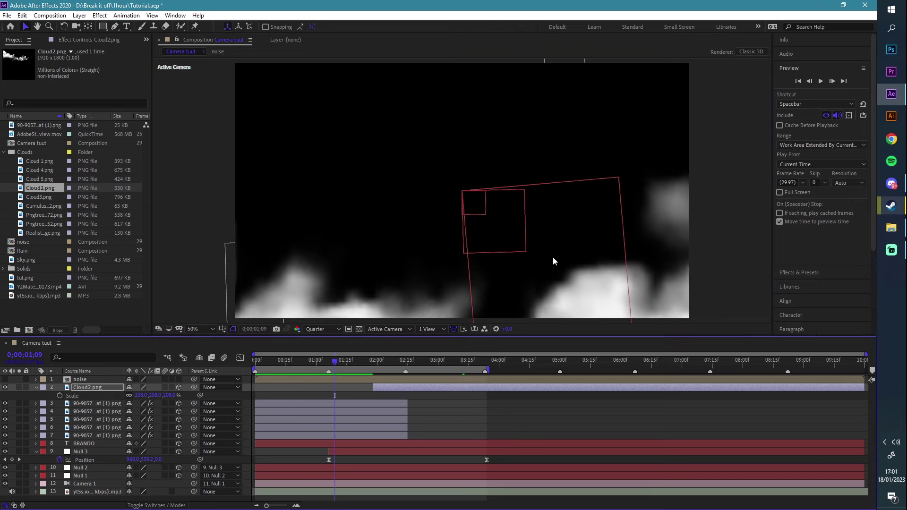
click(820, 83)
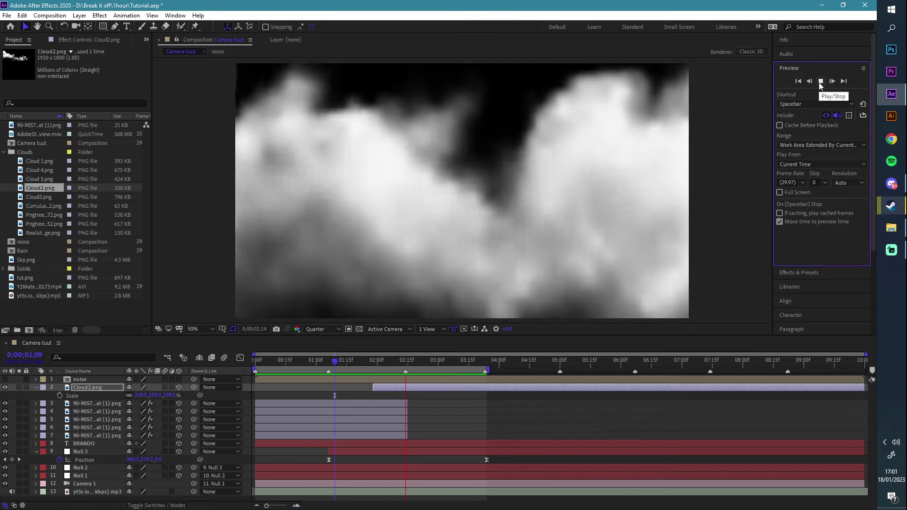
click(819, 81)
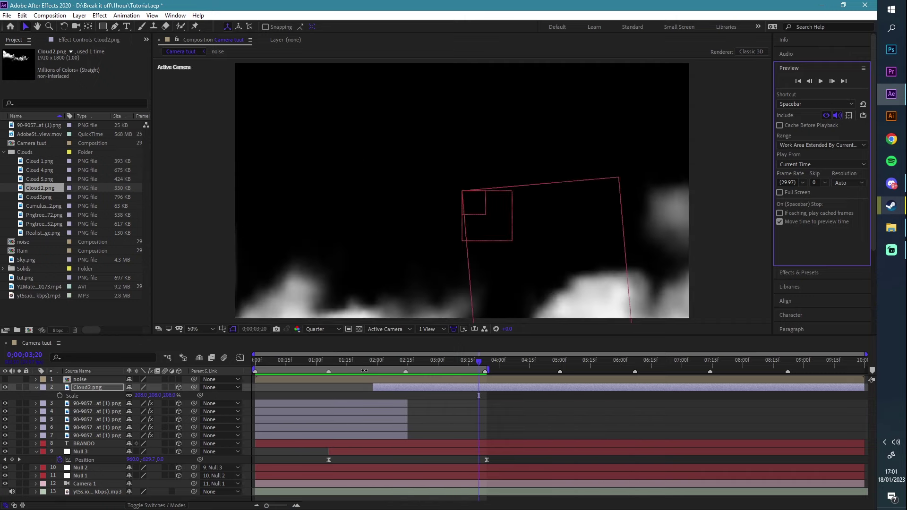
Extend the work area to the end of the composition and set the current time to 02:15.
drag(490, 370, 864, 355)
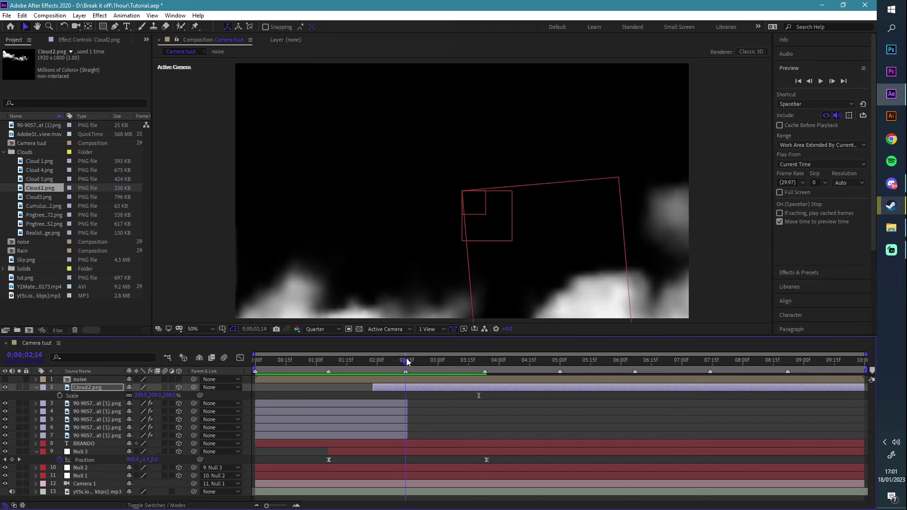
drag(407, 362, 406, 361)
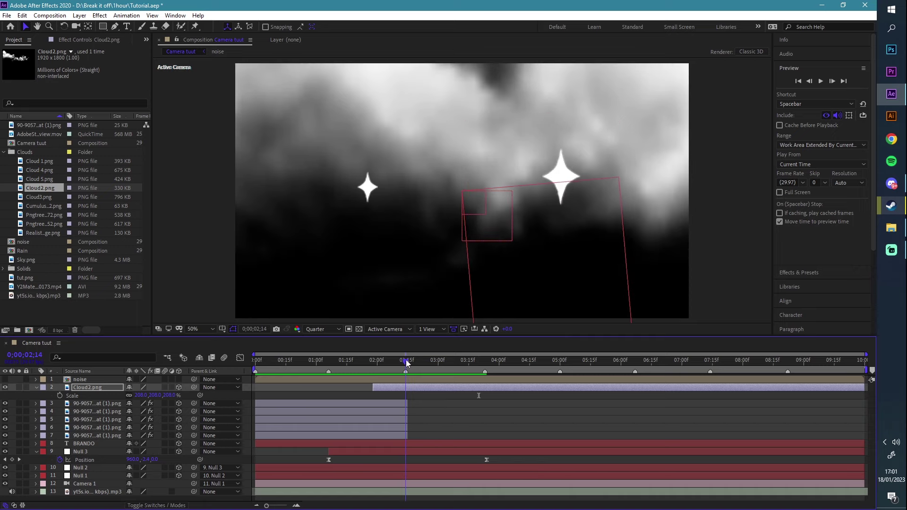
drag(407, 362, 409, 362)
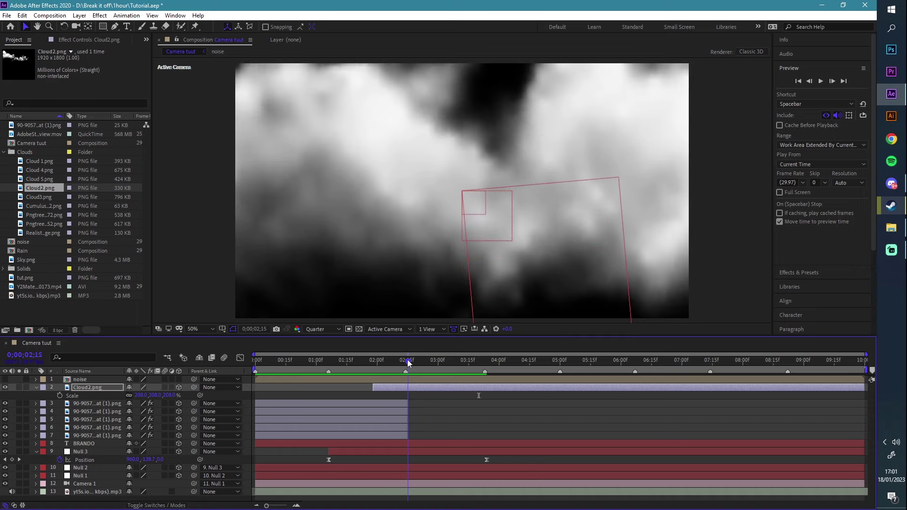
click(407, 395)
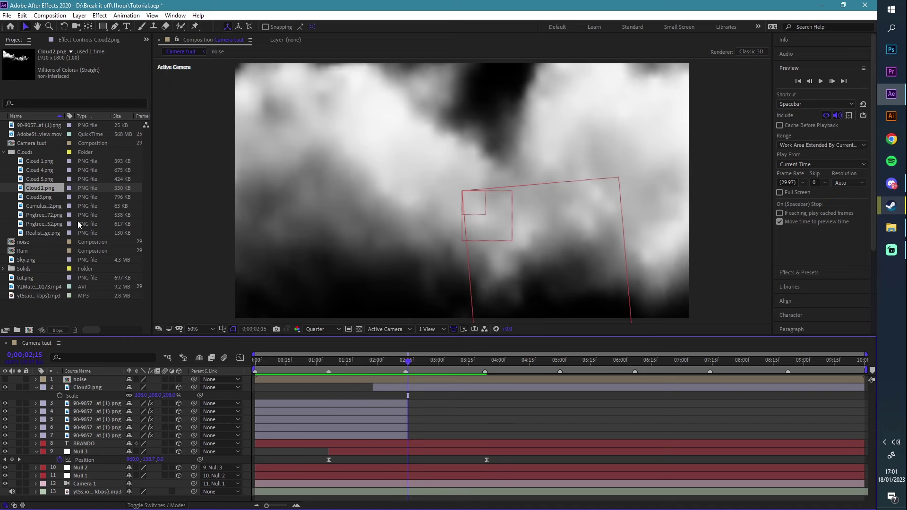
Add Sky.png below Cloud2.png, split it at 02:15 and delete the part before the split.
drag(30, 260, 106, 399)
key(ctrl+shift+d)
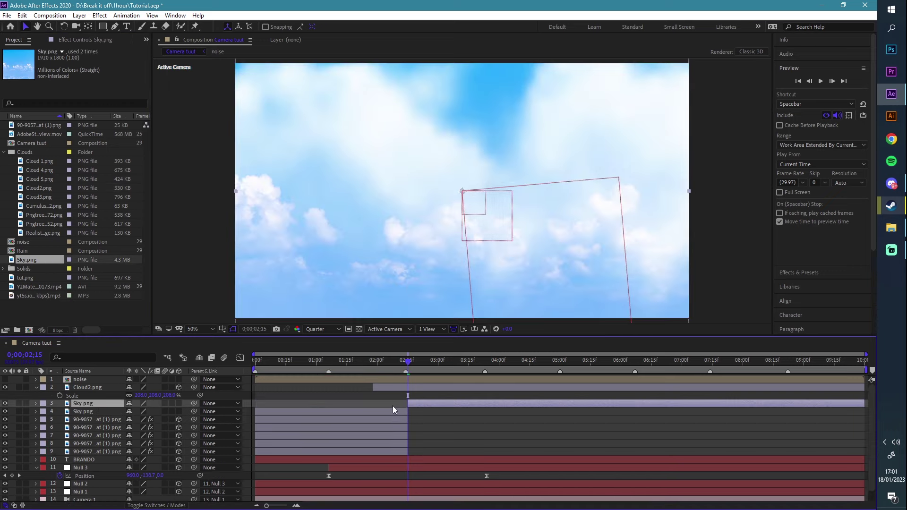
click(402, 411)
key(Delete)
Make the remaining Sky.png layer 3D and move it up until its lower edge crosses the middle of the frame around 02:15.
click(413, 405)
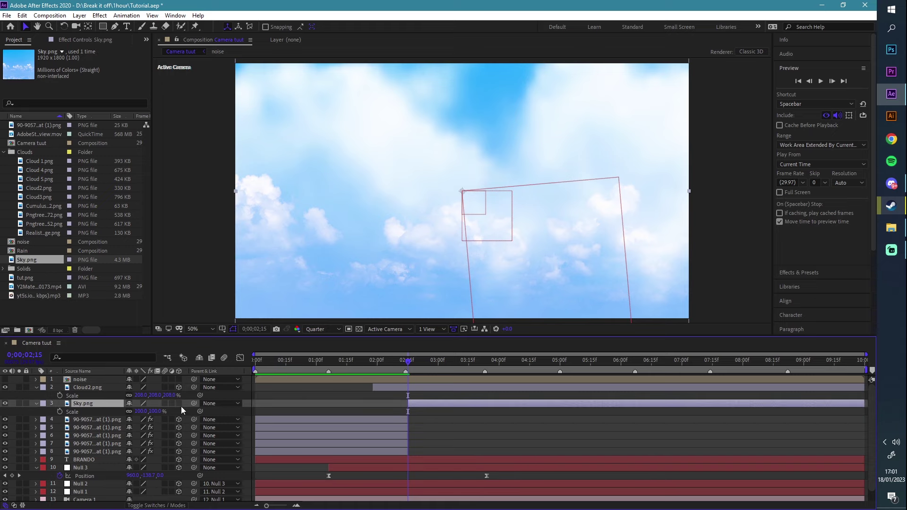
drag(523, 265, 522, 111)
drag(511, 217, 523, 115)
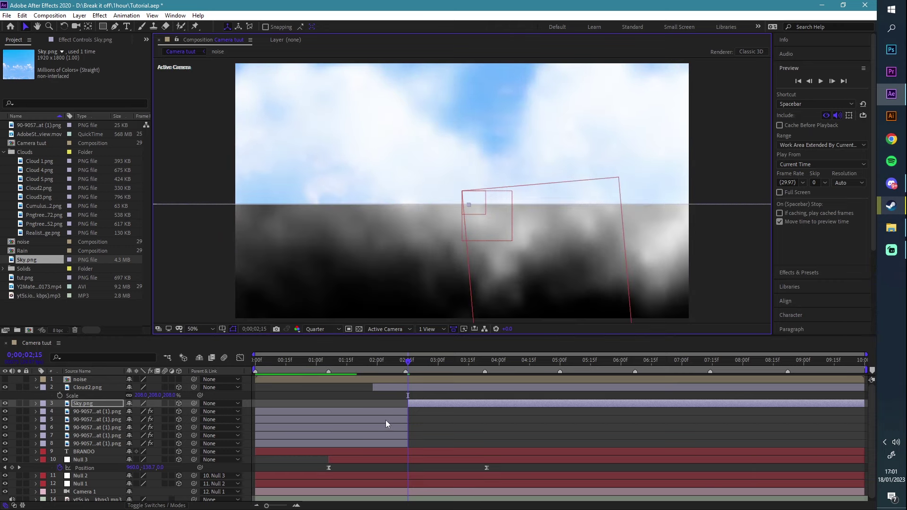
scroll(456, 252, down, 4)
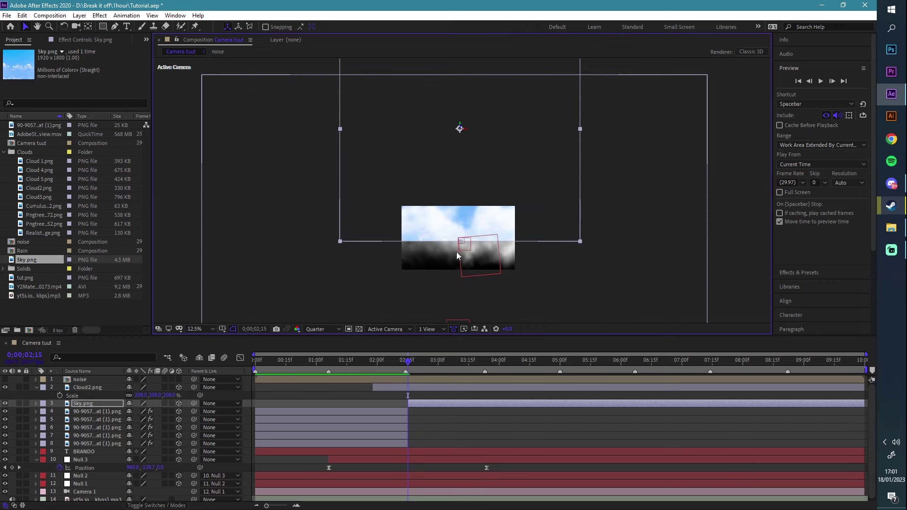
scroll(454, 254, up, 2)
drag(390, 361, 411, 356)
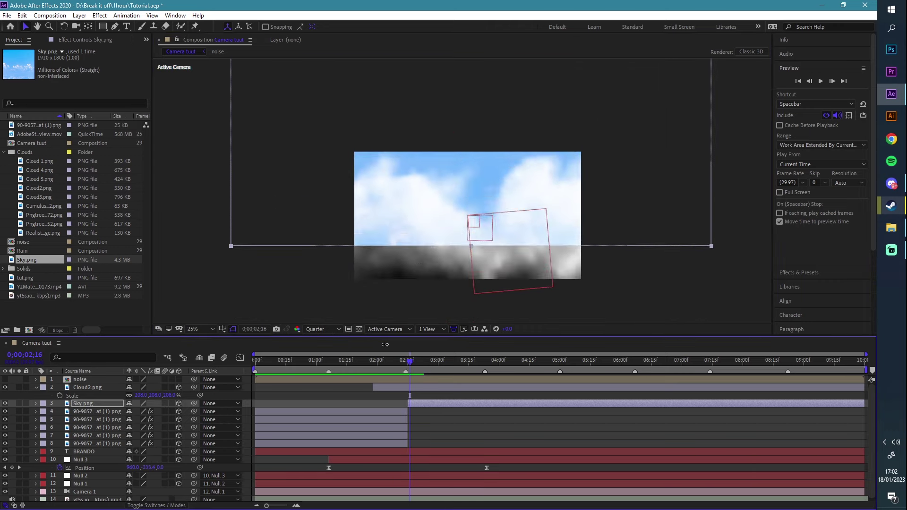
Draw a rectangular mask on Sky.png extending well past its sides and ending just above its lower edge.
click(102, 26)
scroll(243, 165, down, 4)
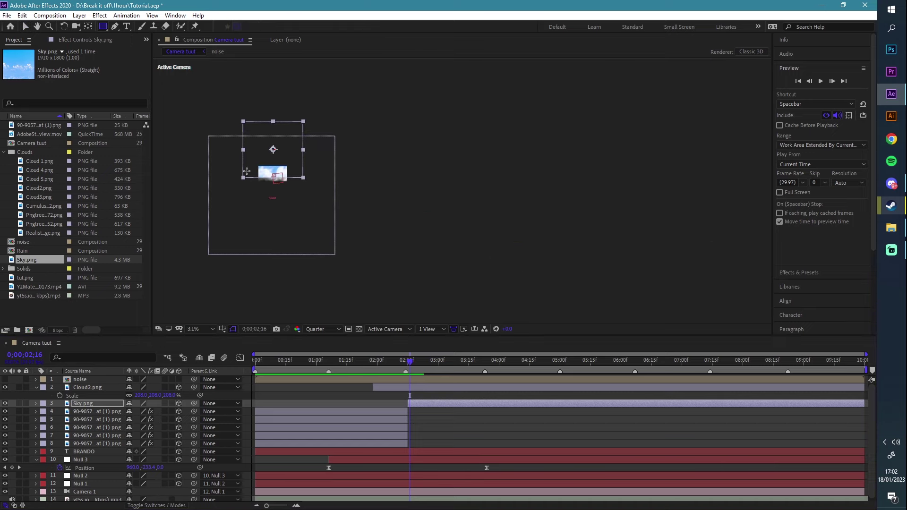
scroll(313, 150, down, 1)
scroll(376, 220, up, 1)
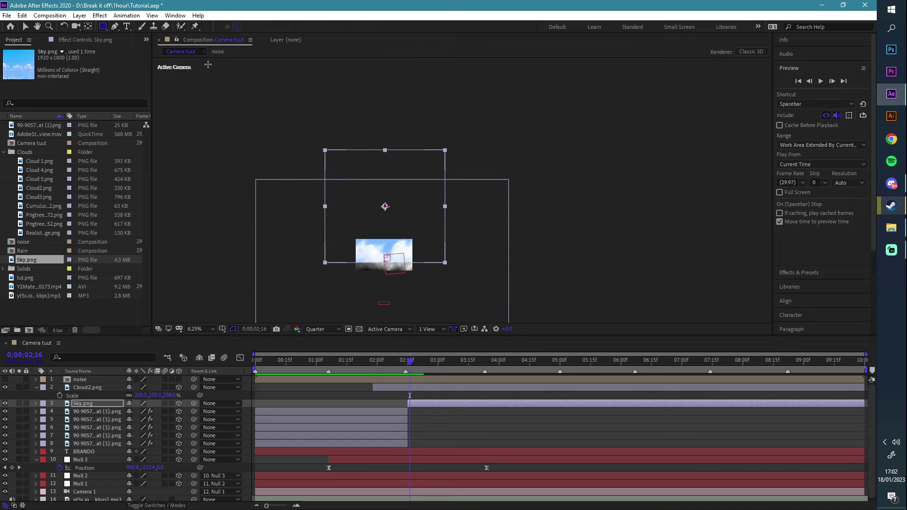
drag(202, 79, 608, 256)
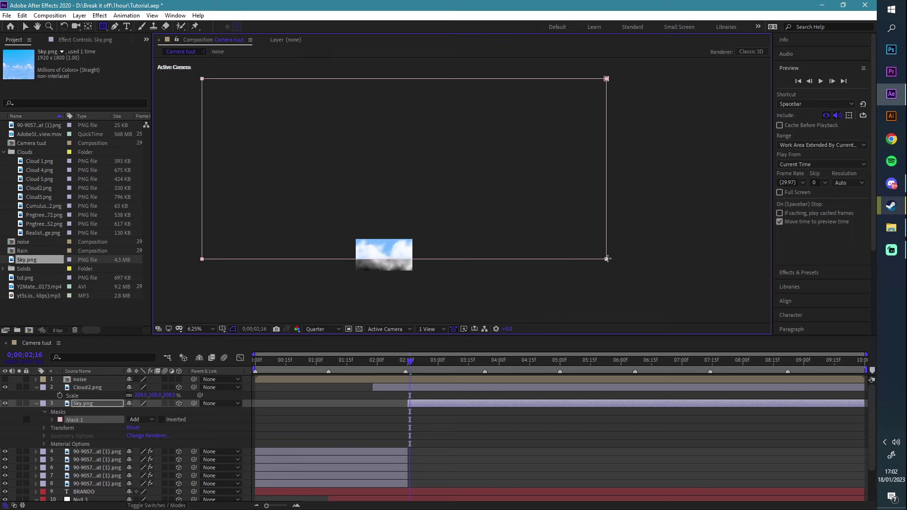
Feather the Sky.png mask by about 130 pixels to blend its lower edge, viewing the composition at 50%.
click(208, 329)
click(203, 350)
click(51, 420)
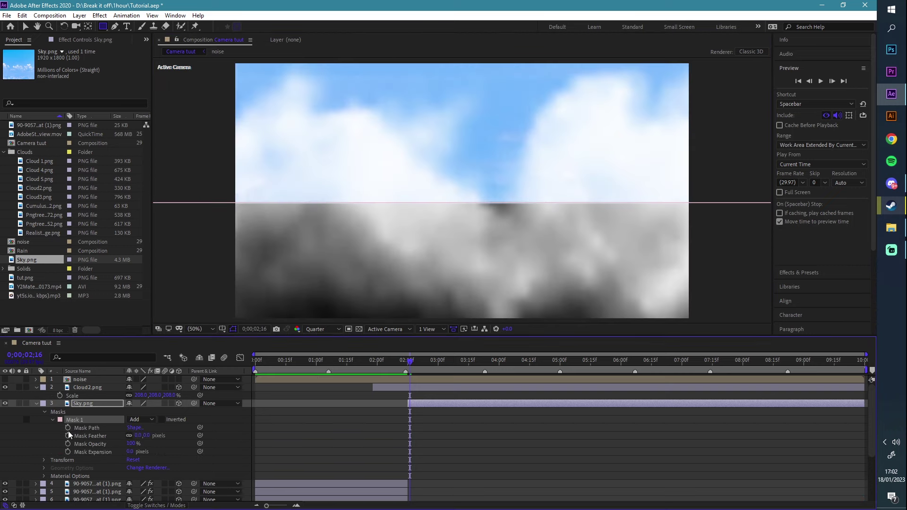
drag(135, 437, 199, 423)
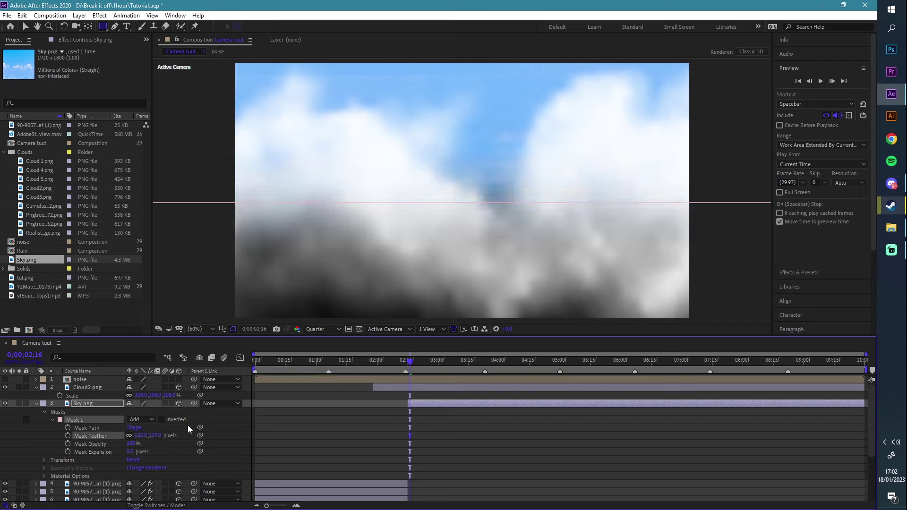
click(344, 404)
click(36, 403)
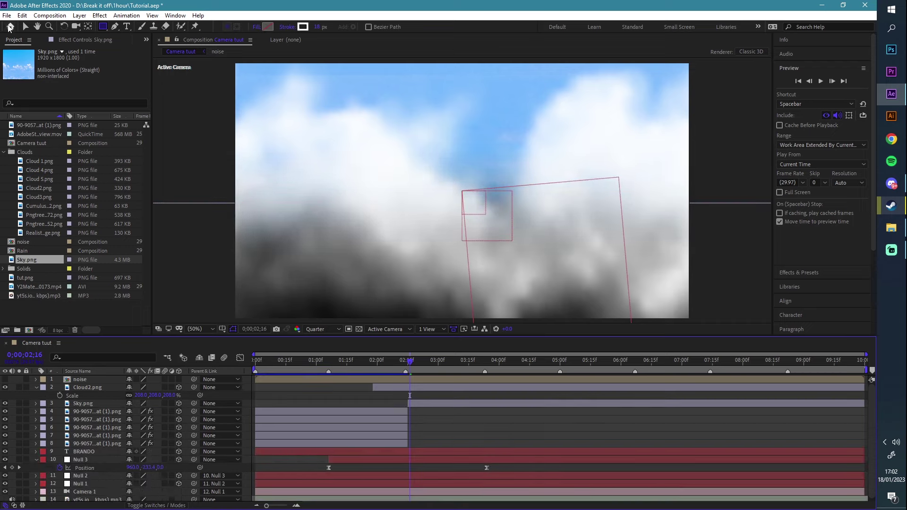
Shift Cloud2.png and Sky.png slightly down in the frame and preview the transition from 02:00.
click(26, 27)
drag(495, 135, 494, 155)
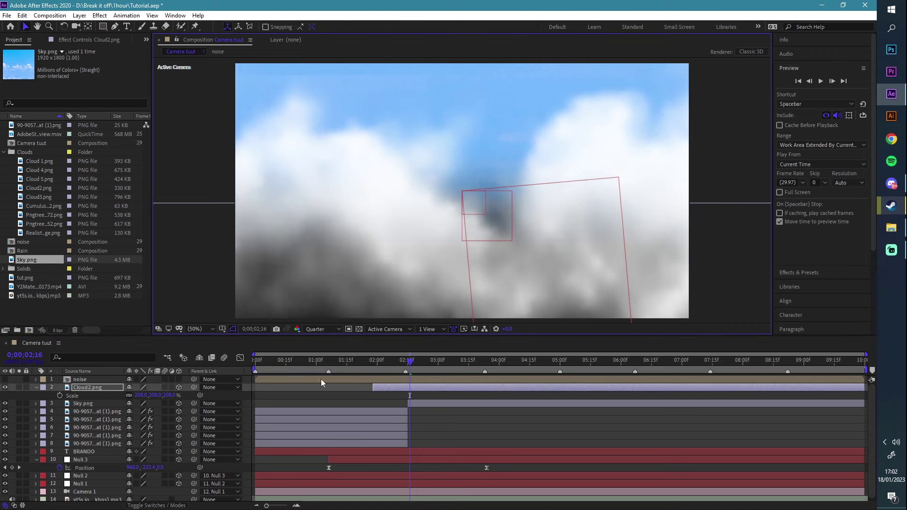
click(89, 404)
drag(494, 146, 494, 189)
click(503, 427)
drag(395, 362, 378, 370)
click(821, 81)
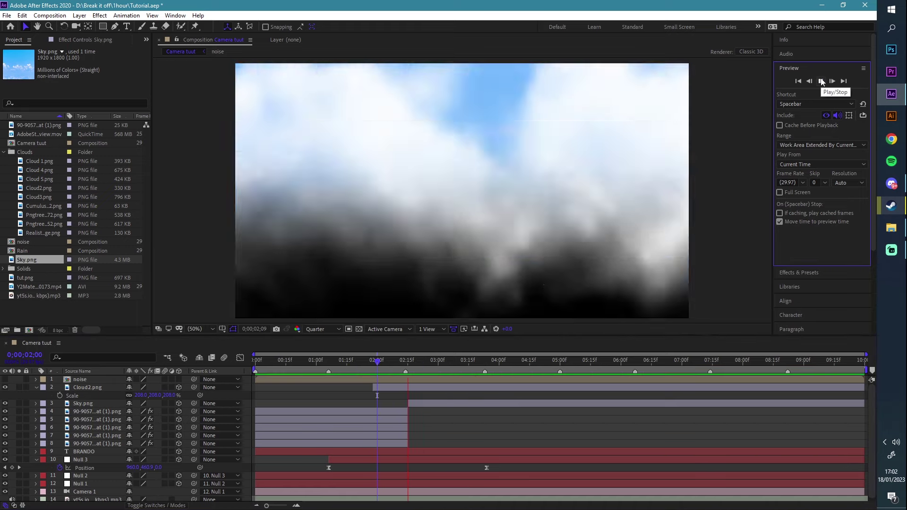
click(822, 82)
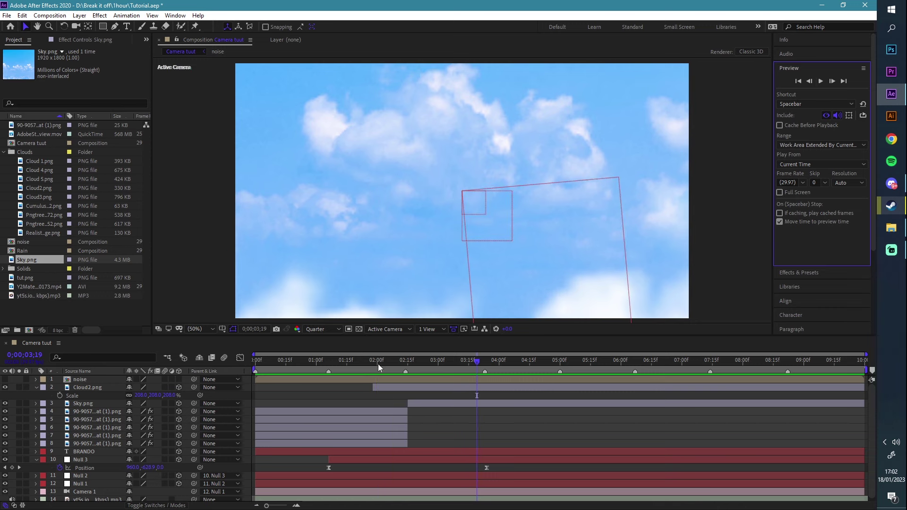
Push Sky.png back along the Z axis and scale it to 233% so it fills the frame behind the clouds.
click(409, 365)
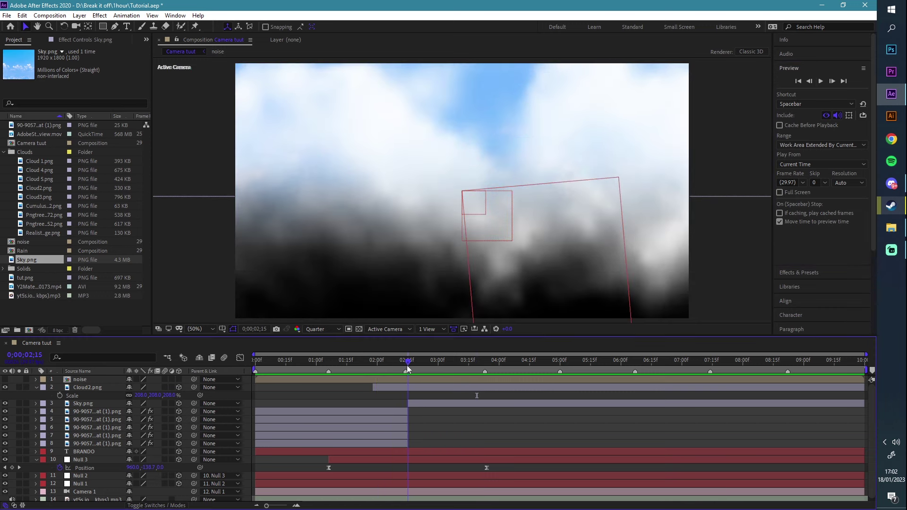
click(438, 365)
click(447, 401)
key(p)
drag(159, 411, 538, 397)
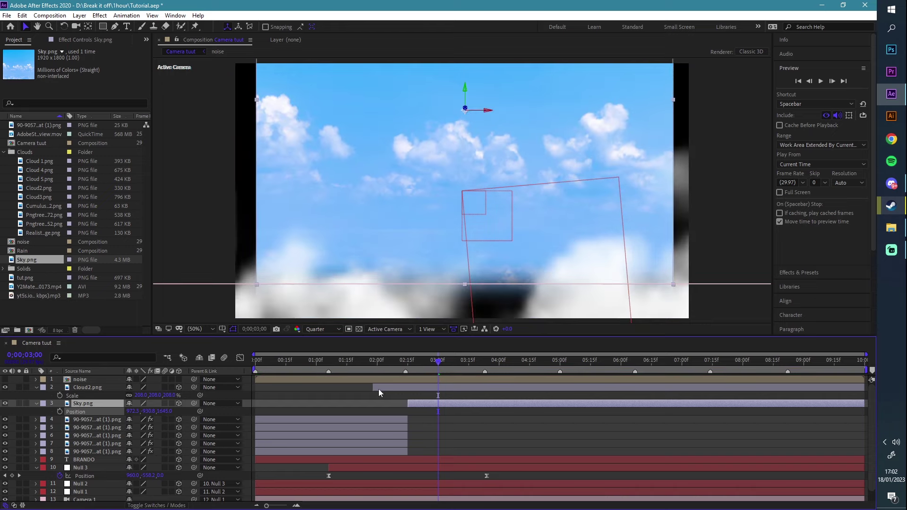
drag(171, 413, 231, 404)
key(s)
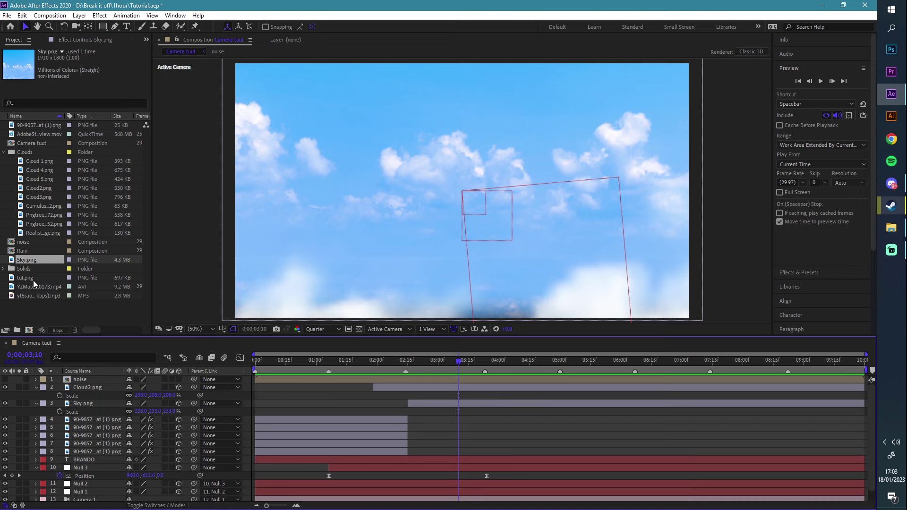
Add tut.png between Cloud2.png and Sky.png, make it 3D and move it up into the camera's view of the sky.
click(38, 280)
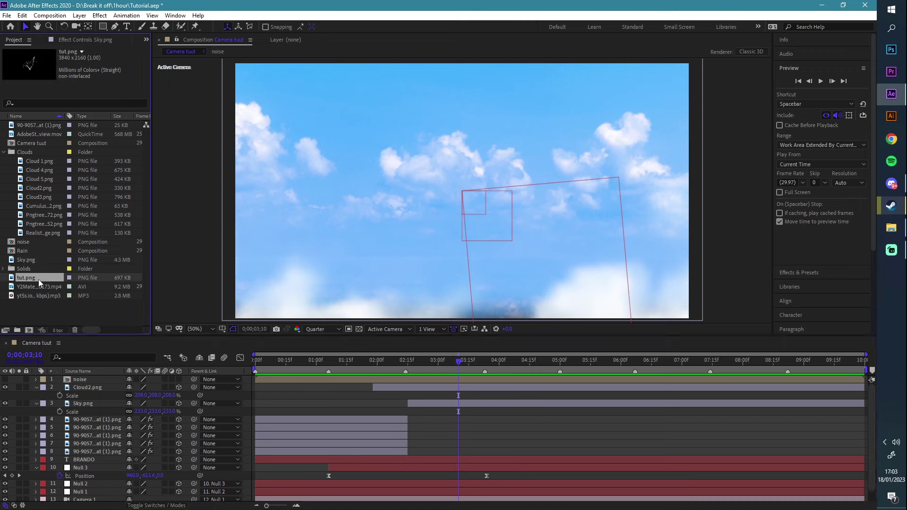
drag(38, 279, 126, 399)
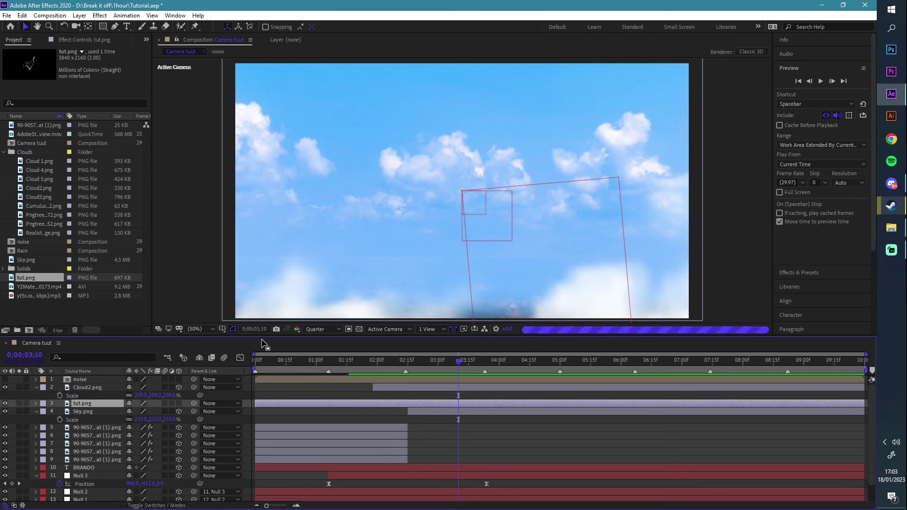
click(179, 404)
scroll(434, 194, down, 4)
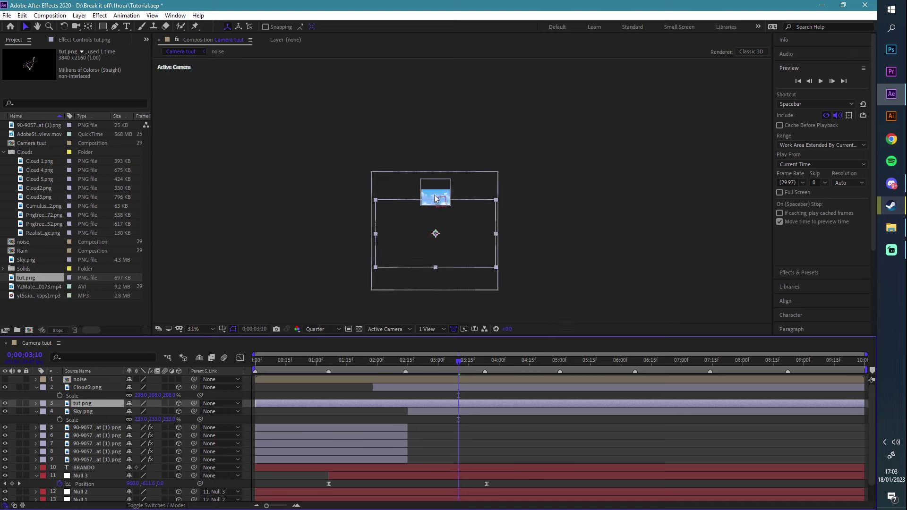
scroll(433, 208, down, 1)
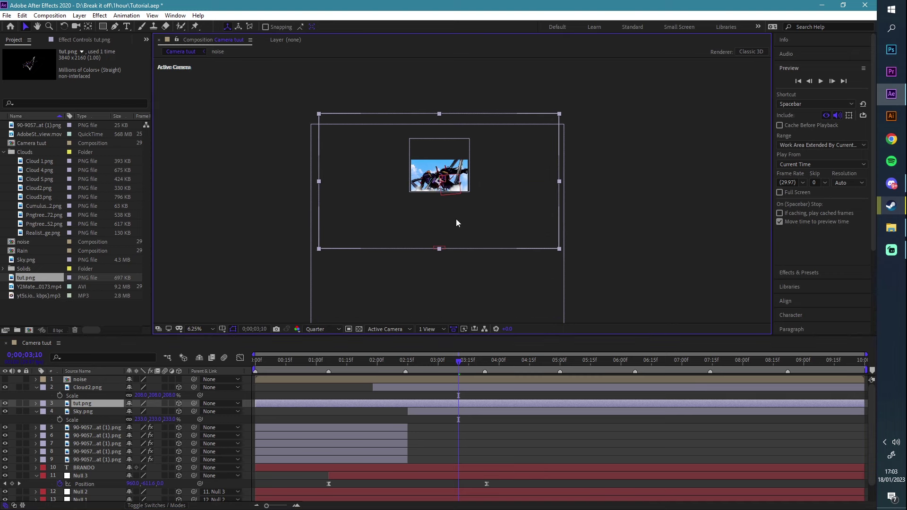
scroll(439, 176, up, 4)
key(p)
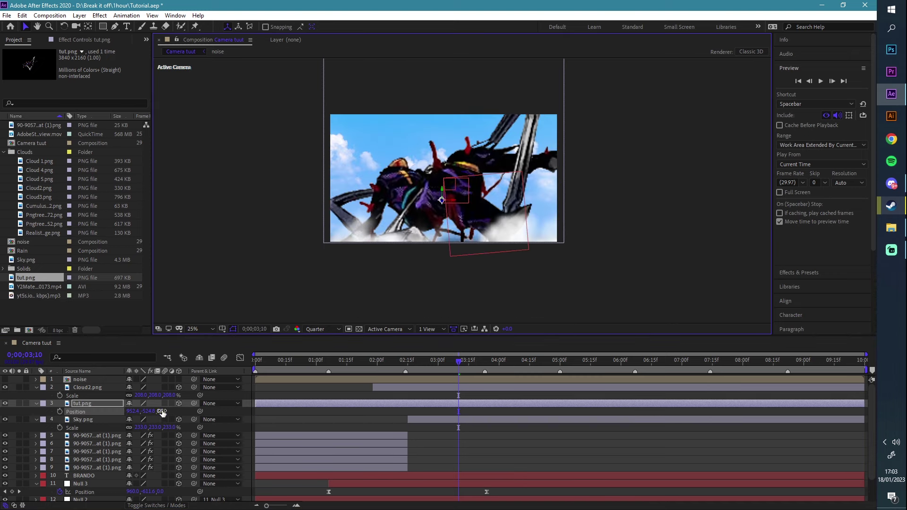
Set tut.png's Z position to 2500 and preview the whole animation from the start.
drag(164, 414, 237, 395)
text(25)
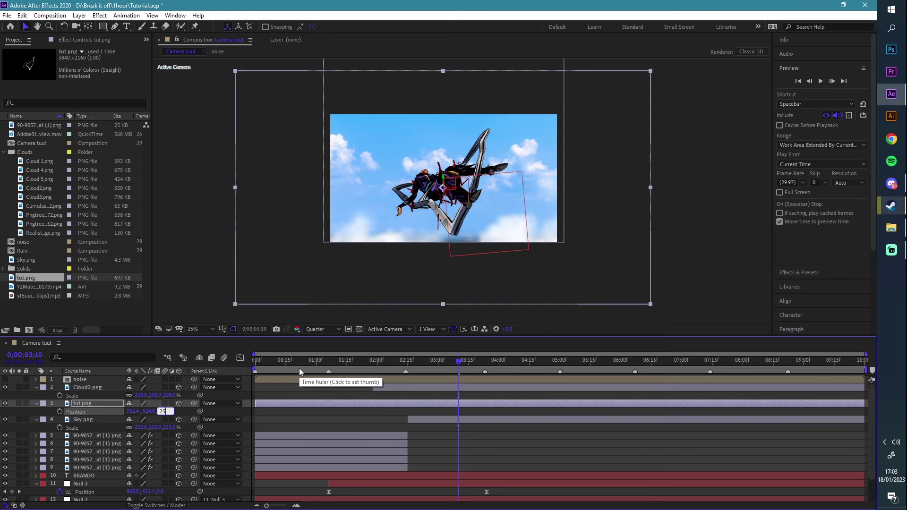
text(00)
key(Return)
click(822, 81)
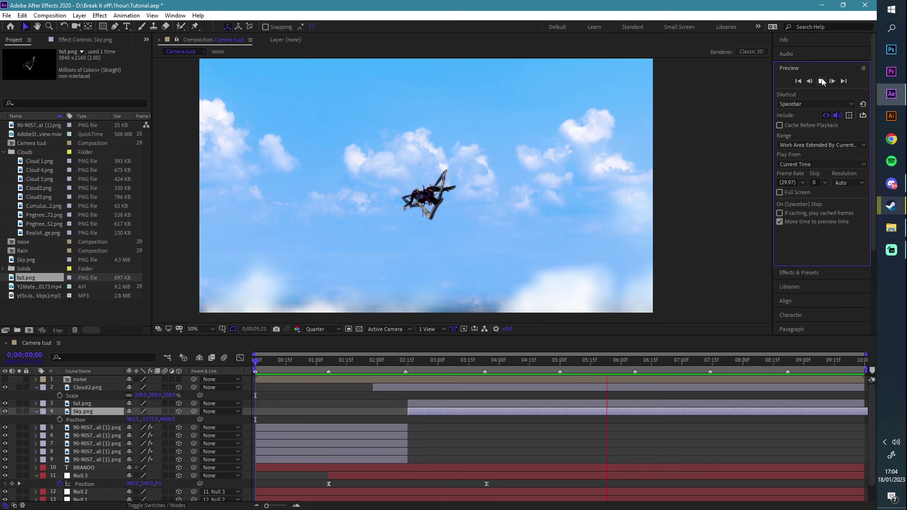
Add Cloud1.png above Cloud2.png in the timeline and position it over the sky with the playhead at 03:14.
key(space)
drag(37, 160, 105, 381)
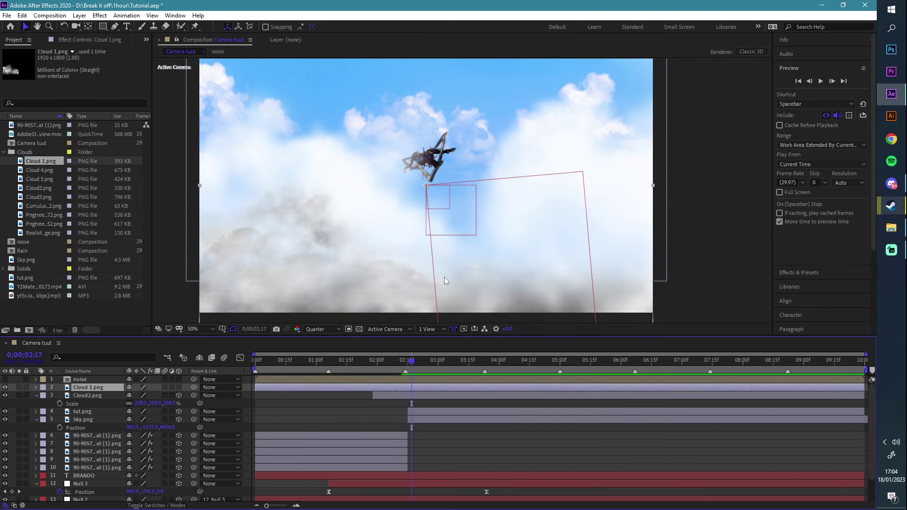
drag(435, 362, 467, 361)
drag(386, 197, 426, 198)
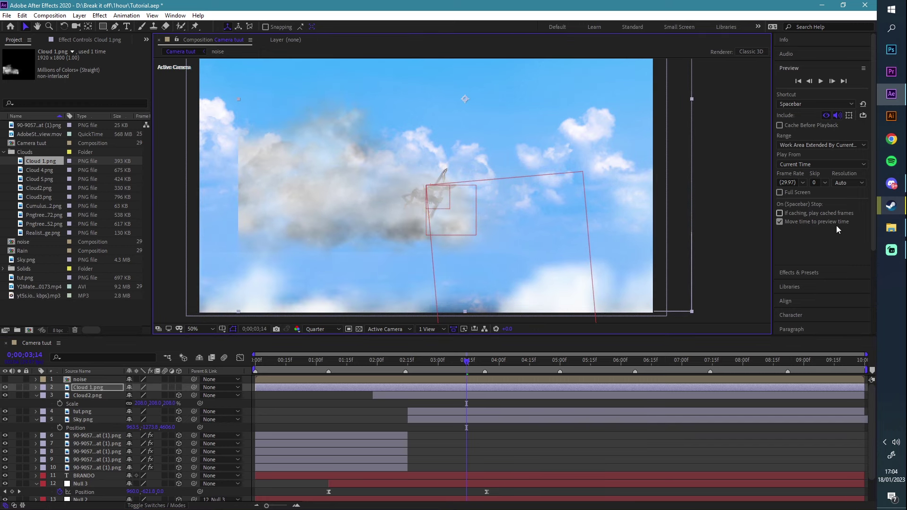
Apply the Tint effect to Cloud 1.png and map black to white (FFFFFF).
click(814, 274)
double_click(806, 95)
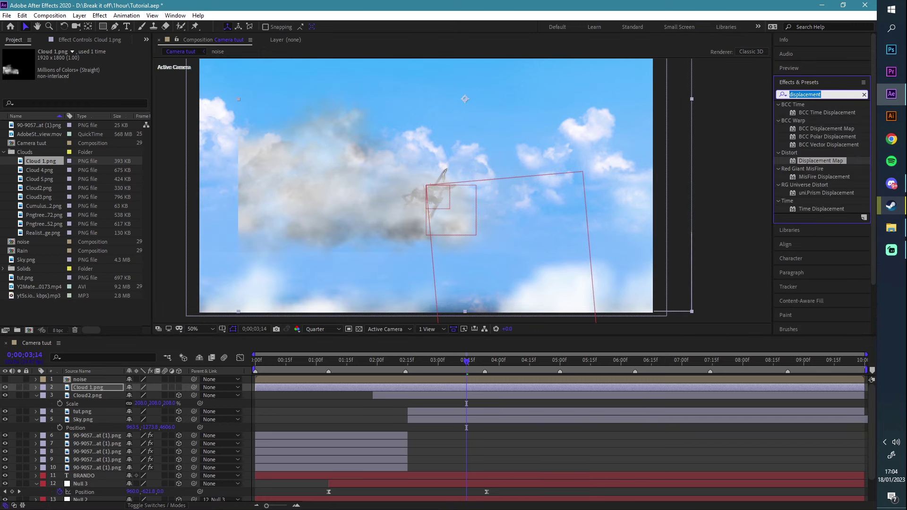
text(tint)
double_click(811, 136)
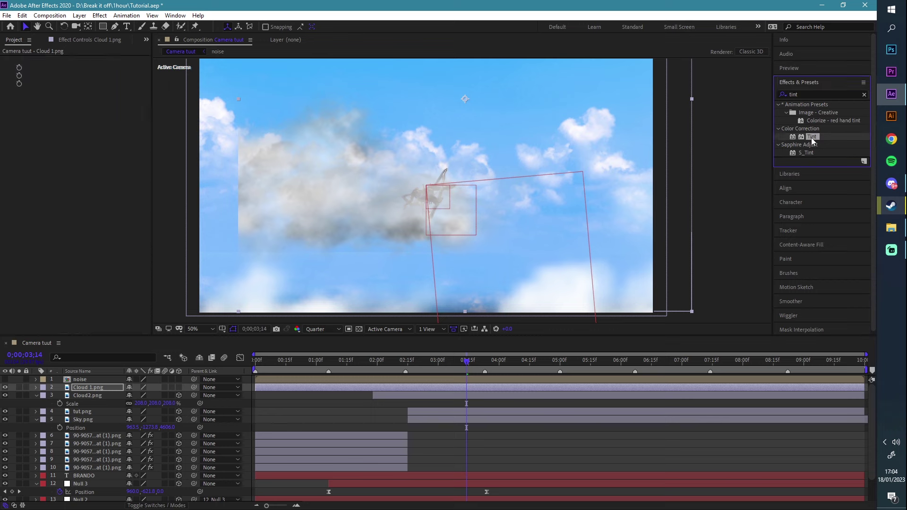
click(88, 67)
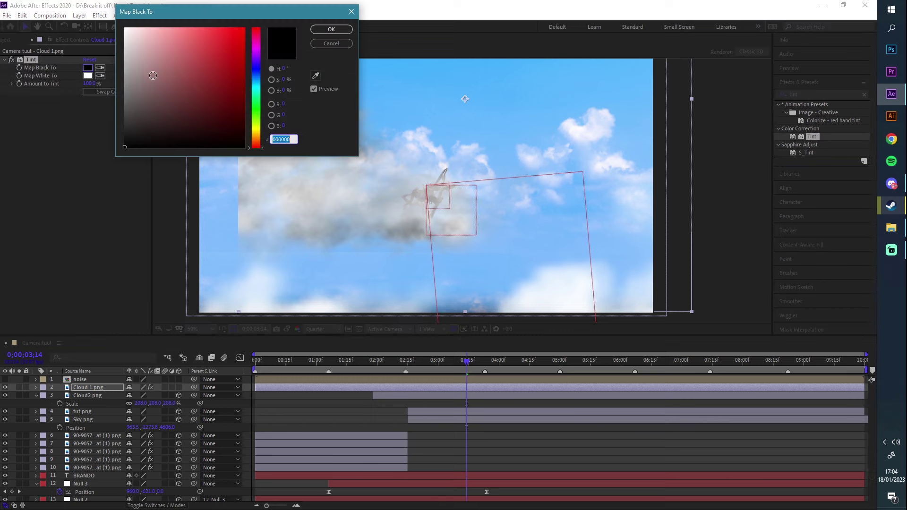
text(FFFFFF)
key(Return)
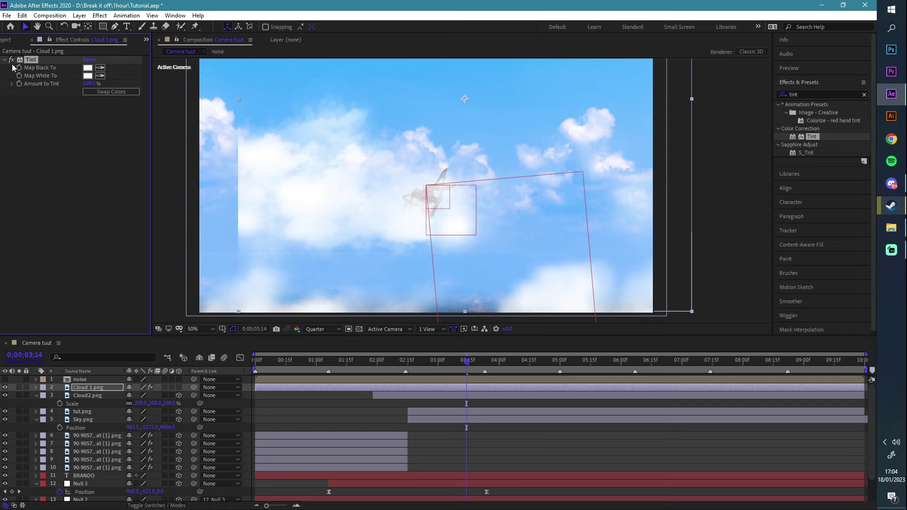
click(4, 60)
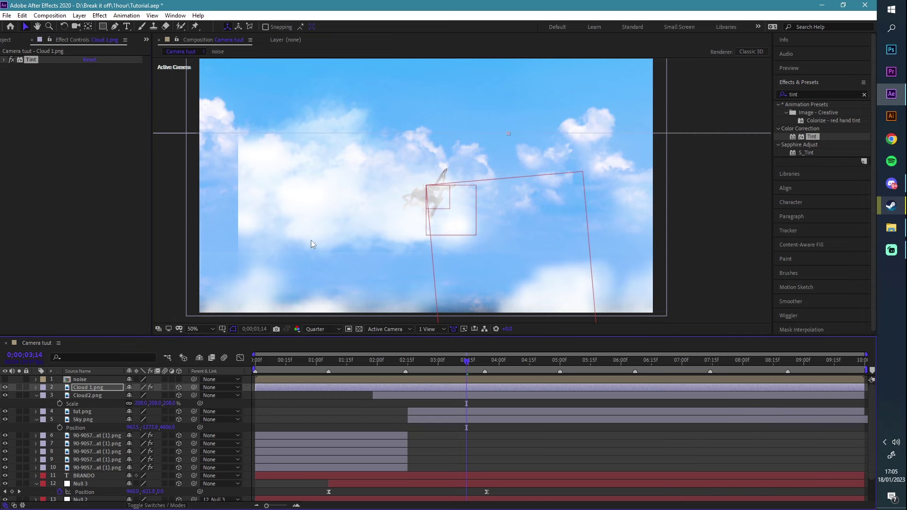
Move Cloud 1.png up into the camera's view, adjust its depth along the Z axis and scale it to 151%.
scroll(311, 239, down, 2)
drag(263, 66, 404, 124)
key(p)
drag(164, 396, 368, 394)
drag(384, 212, 293, 196)
drag(170, 396, 656, 369)
key(s)
drag(144, 396, 168, 391)
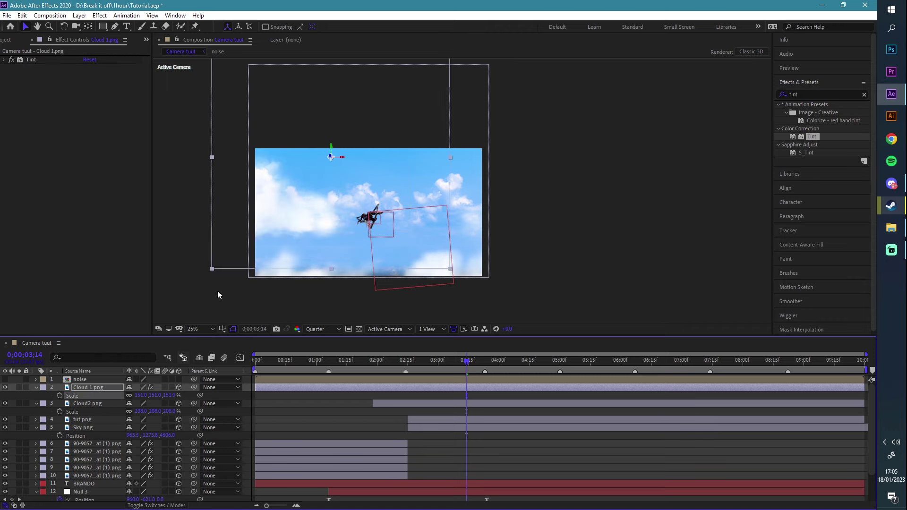
Move Cloud 1.png up and to the right over the sky, and fine-tune its scale.
drag(263, 231, 299, 200)
click(214, 330)
click(213, 339)
drag(330, 252, 332, 266)
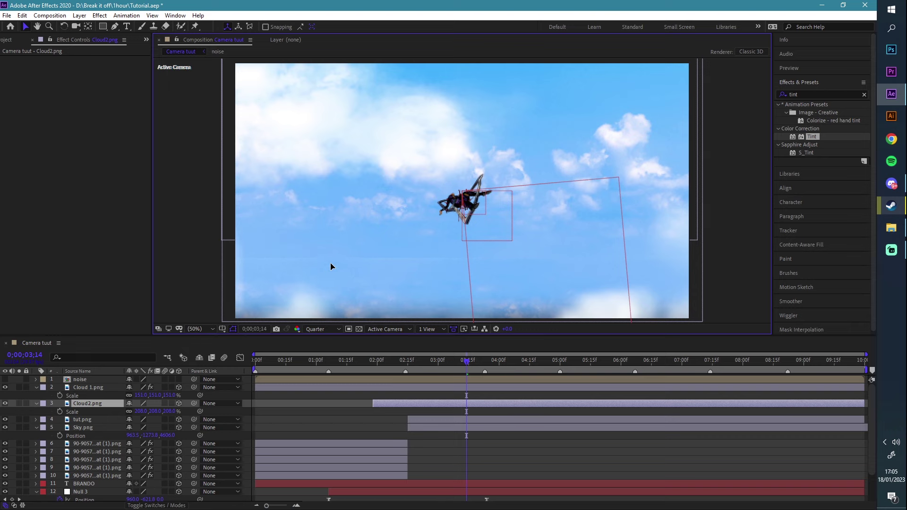
click(84, 386)
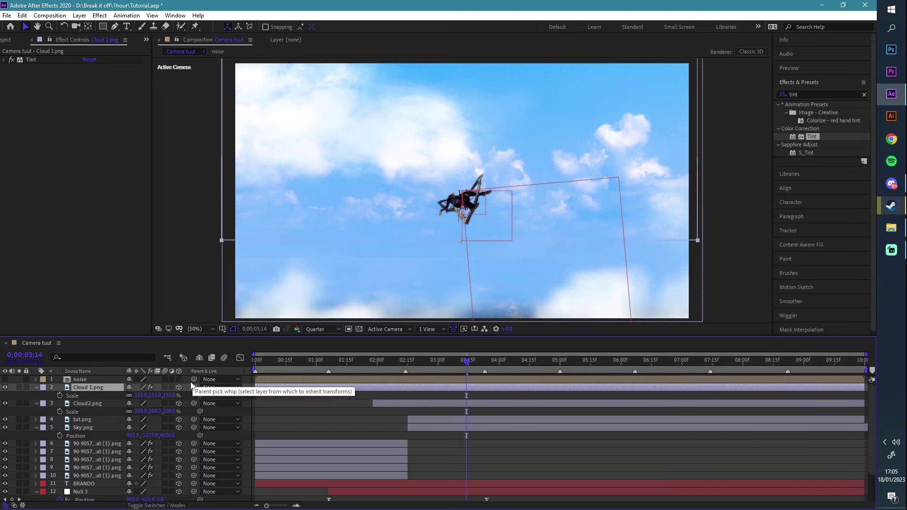
drag(170, 396, 191, 393)
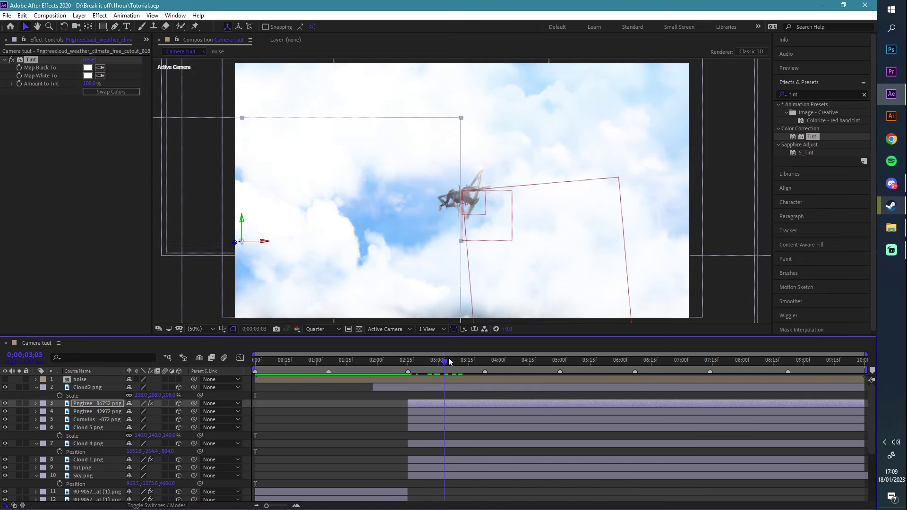
Examine the Position values of the cloud, tut.png and Sky.png layers, then collapse their properties.
click(417, 475)
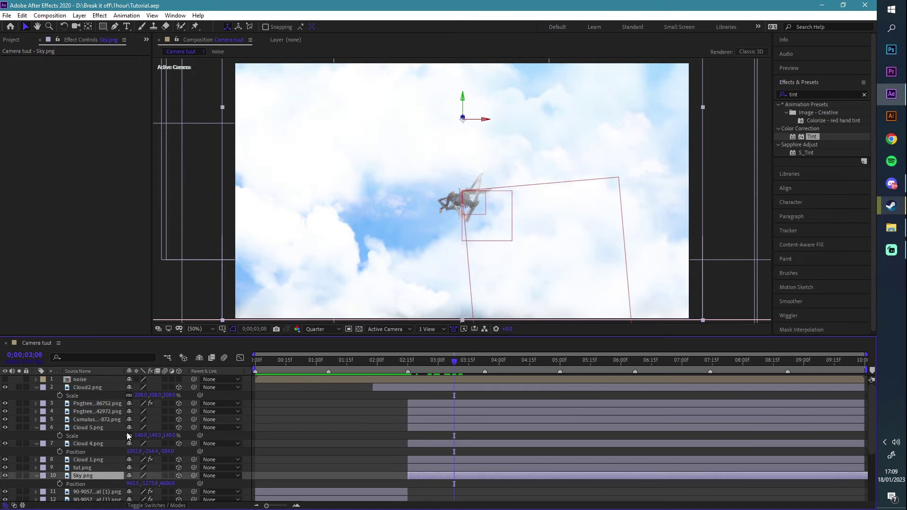
click(36, 429)
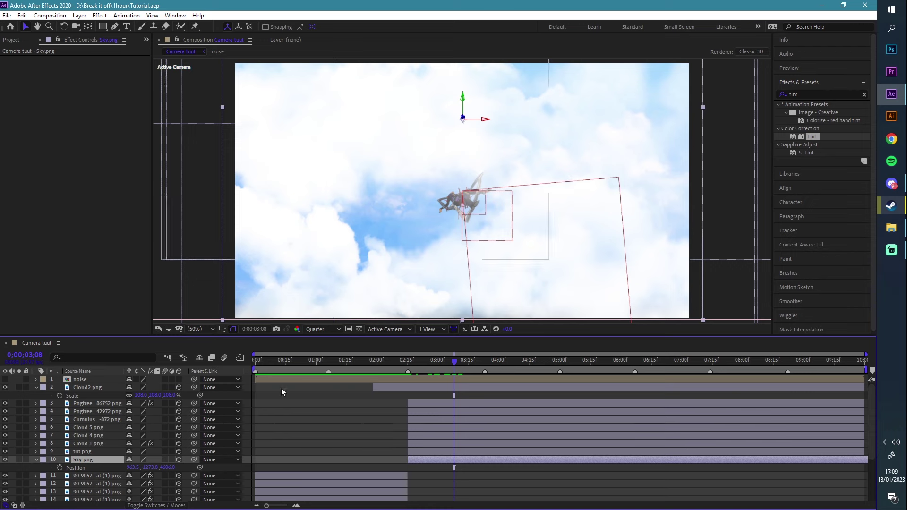
shift+click(91, 404)
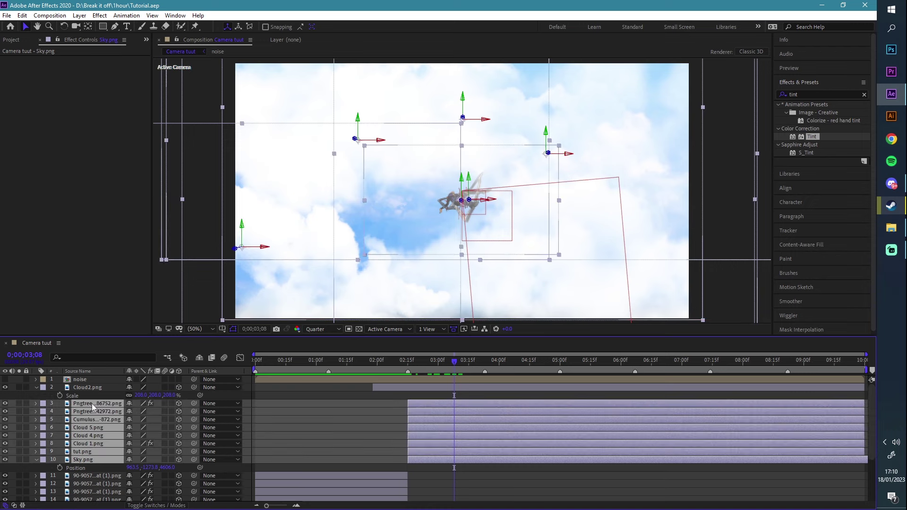
ctrl+click(85, 462)
key(p)
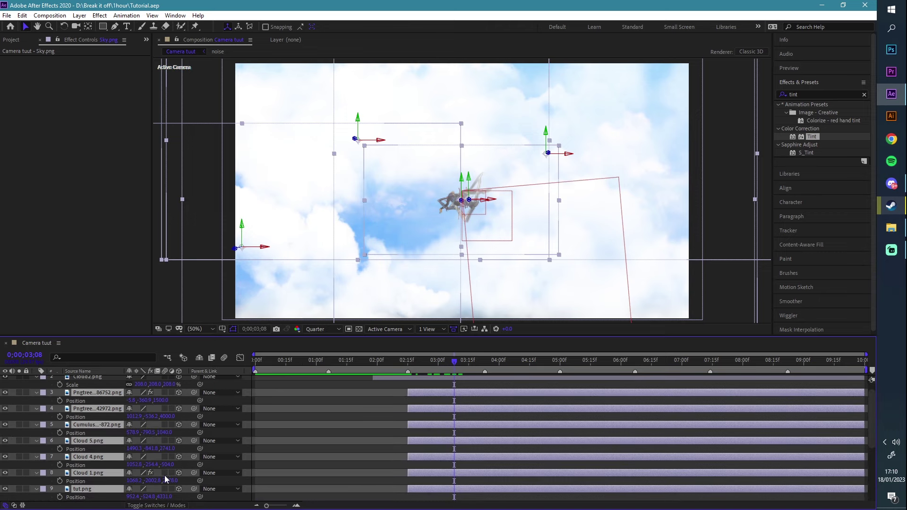
scroll(46, 424, up, 1)
click(36, 388)
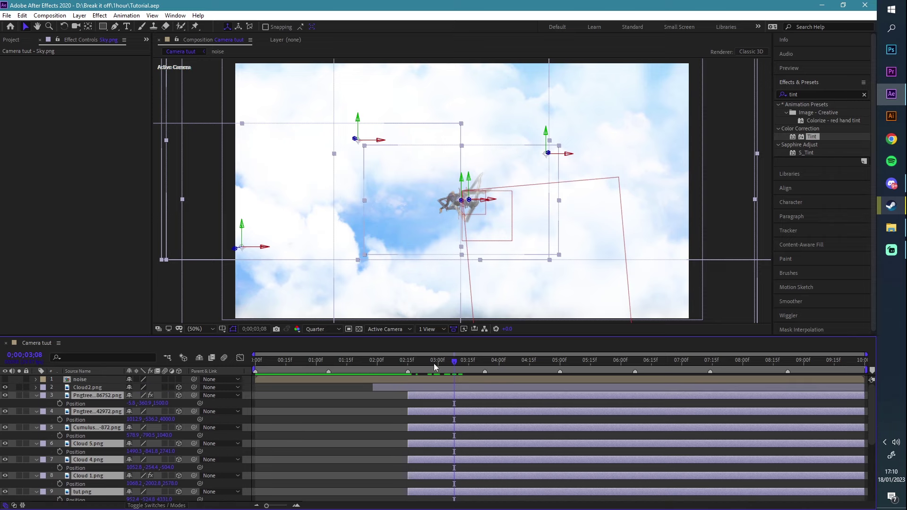
click(36, 396)
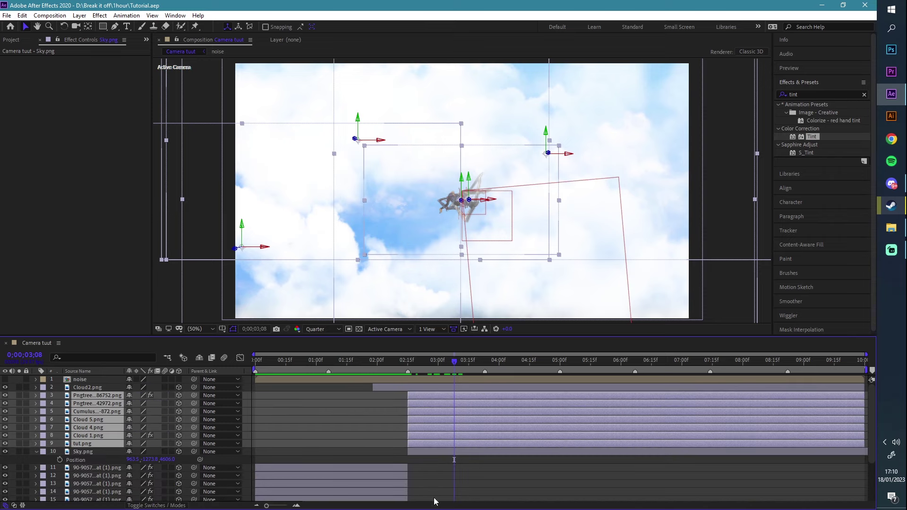
Create a new null object directly above Null 3 with the playhead at 02:15.
drag(397, 362, 414, 373)
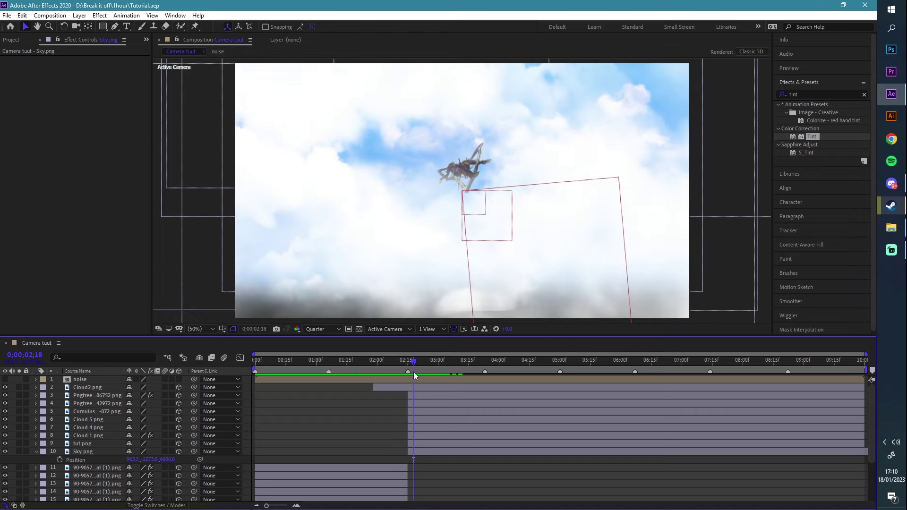
drag(414, 373, 410, 367)
scroll(398, 407, down, 3)
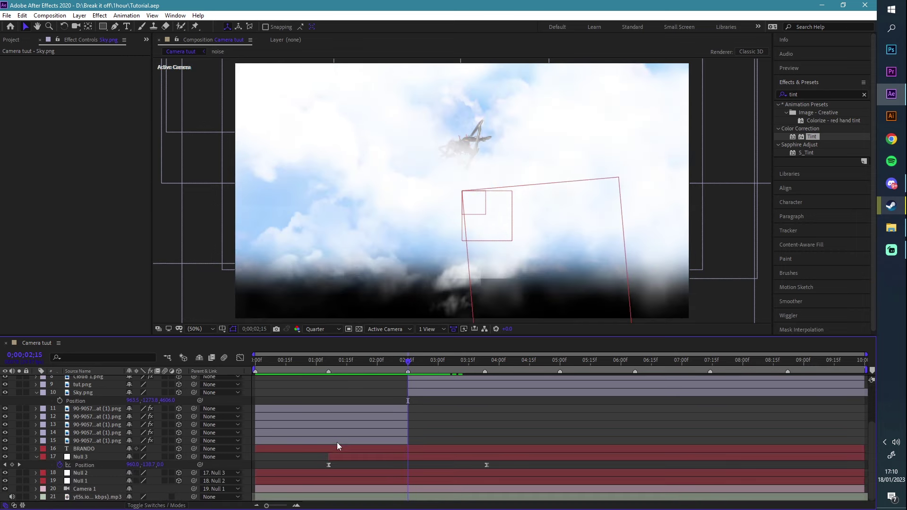
click(322, 453)
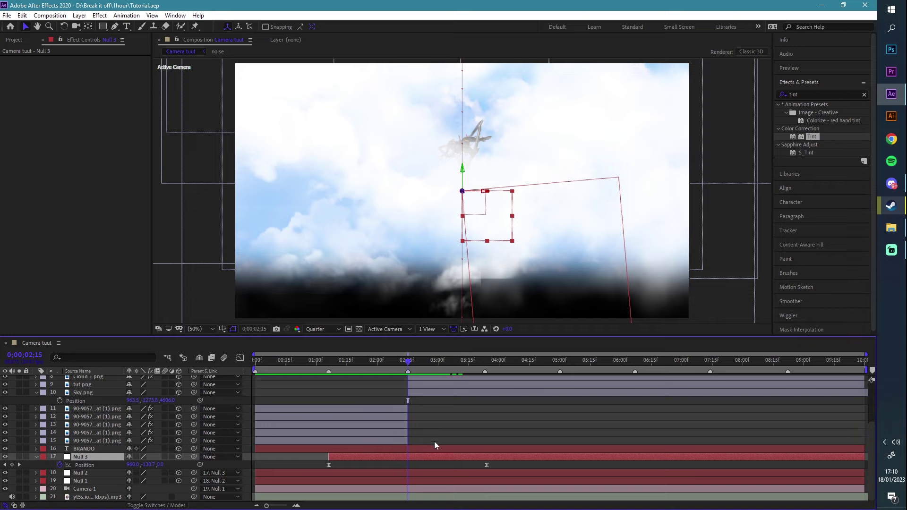
click(79, 16)
mouse_move(95, 27)
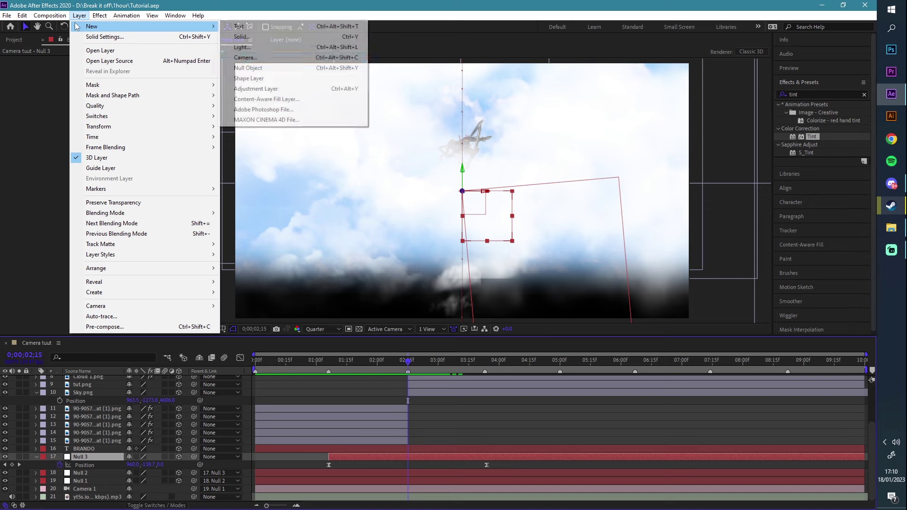
click(243, 72)
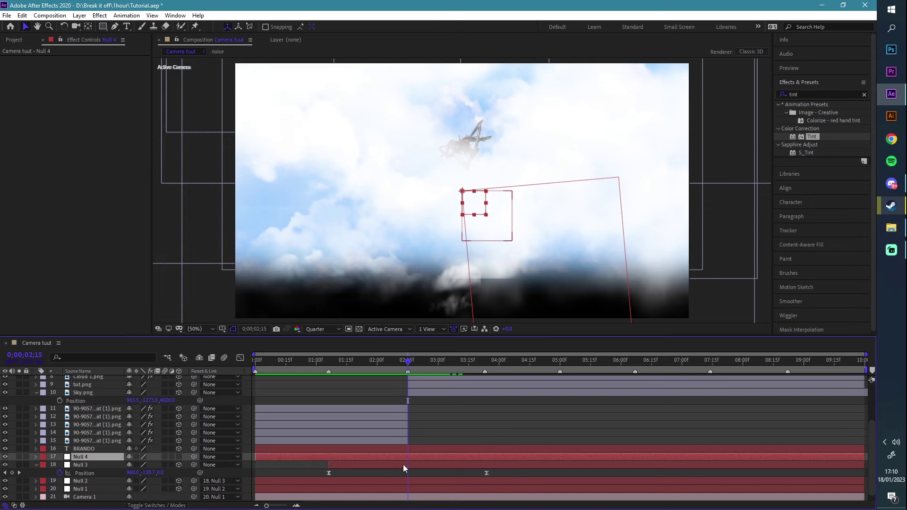
Parent Null 3 to Null 4, with Null 4 set as a 3D layer starting at 02:15.
key(ctrl+shift+d)
key(ctrl+z)
click(381, 465)
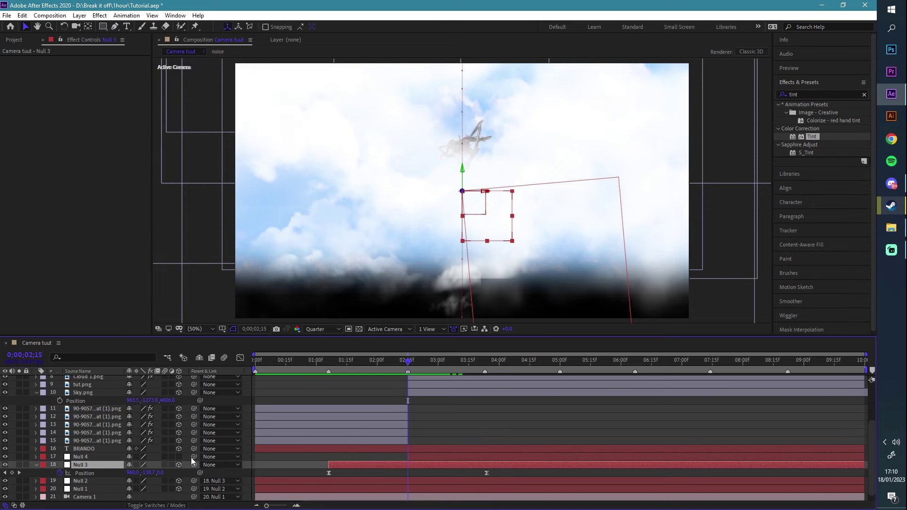
drag(194, 465, 99, 454)
click(418, 458)
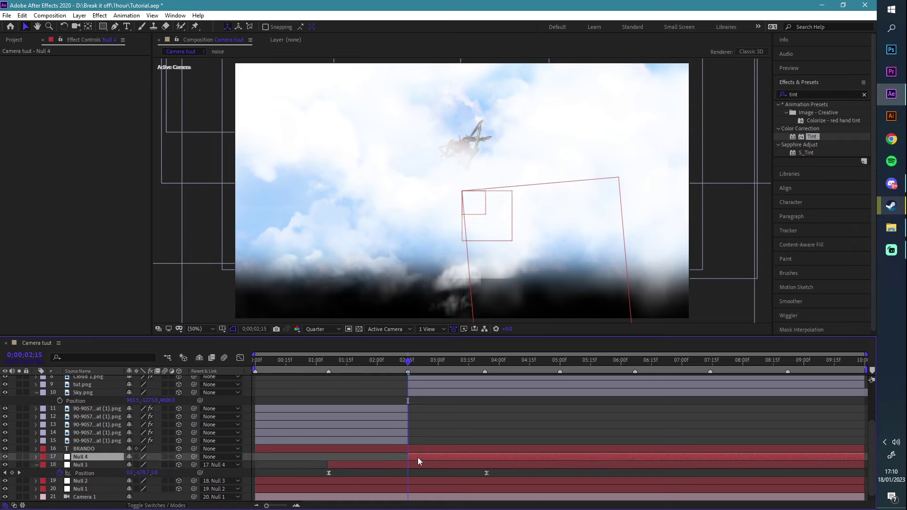
Set Position and Orientation keyframes on Null 4 at 02:15.
key(p)
key(shift+r)
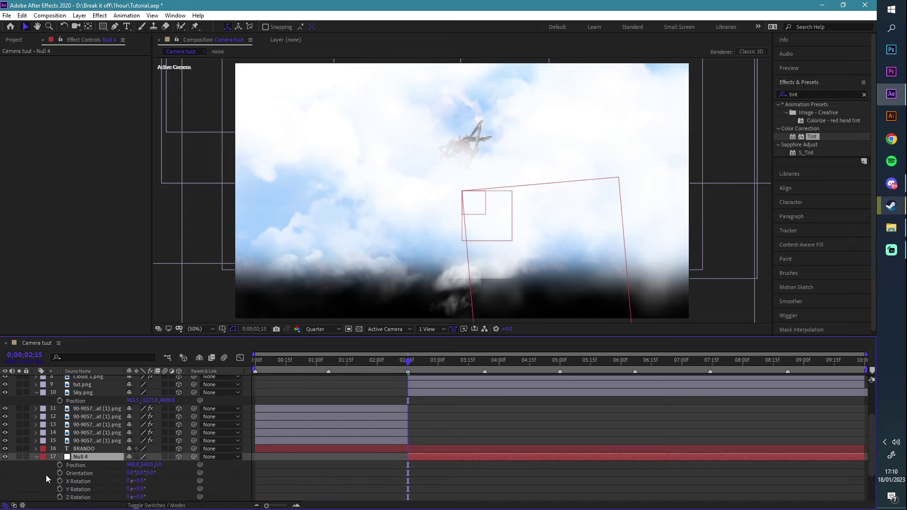
click(59, 465)
click(60, 473)
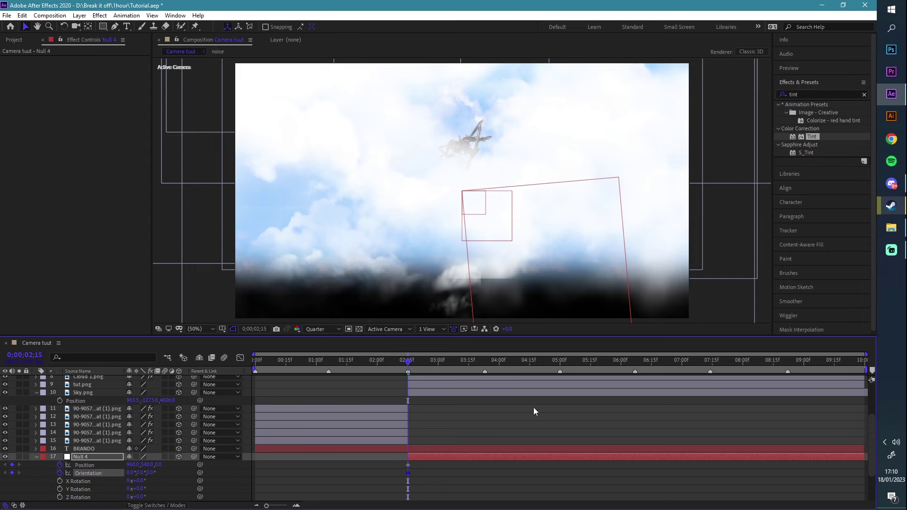
Keyframe Null 4's Z position to 2664 at 05:00 so the camera pushes in on the character.
scroll(539, 401, down, 3)
click(560, 360)
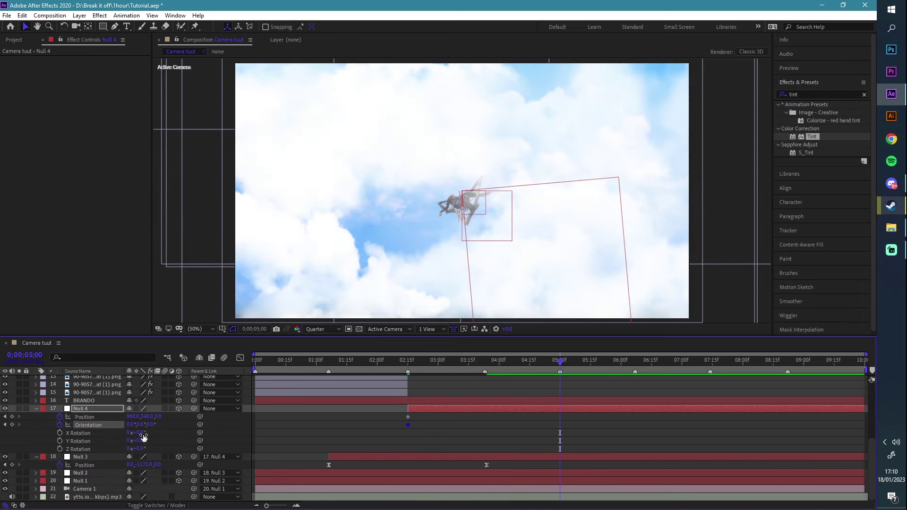
drag(156, 417, 224, 407)
drag(294, 395, 694, 414)
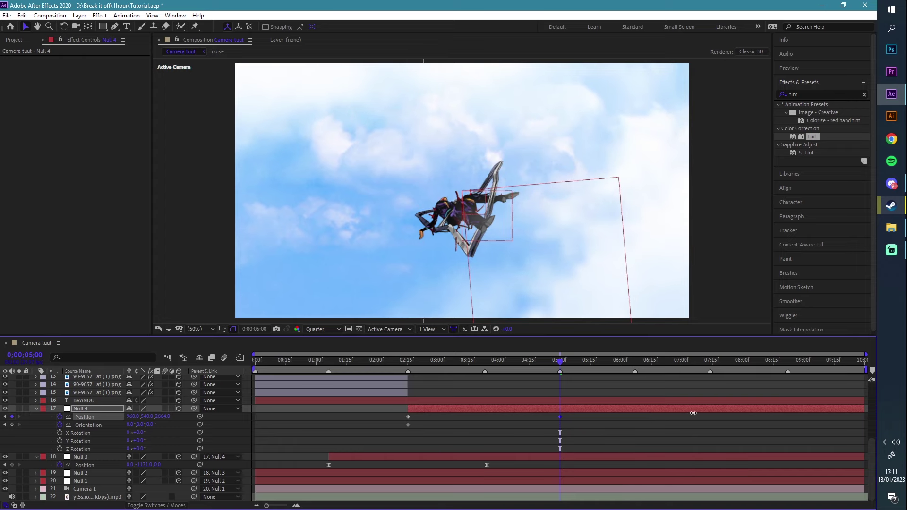
Preview the camera move from 01:13.
scroll(94, 396, up, 3)
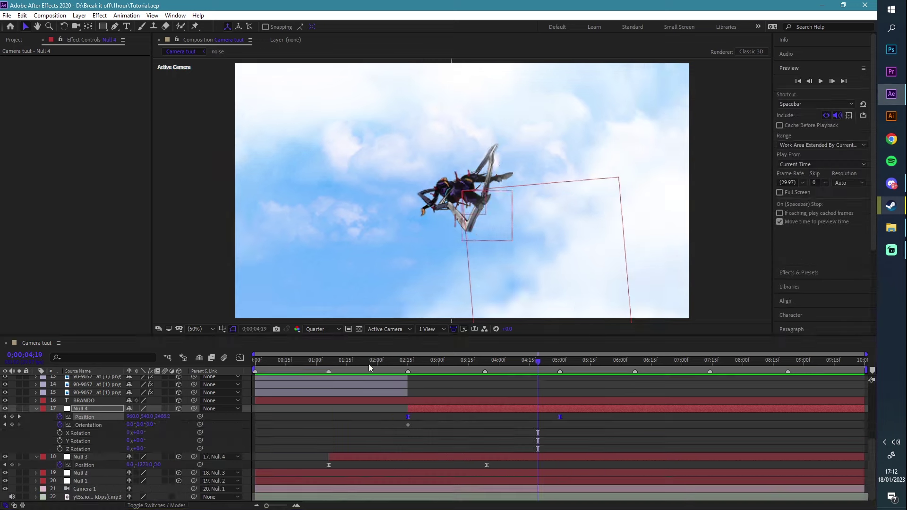
click(342, 362)
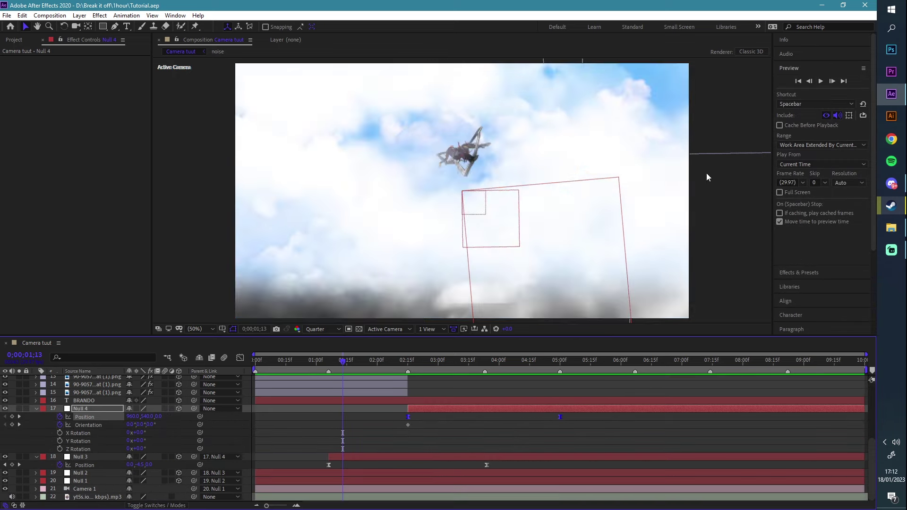
click(821, 82)
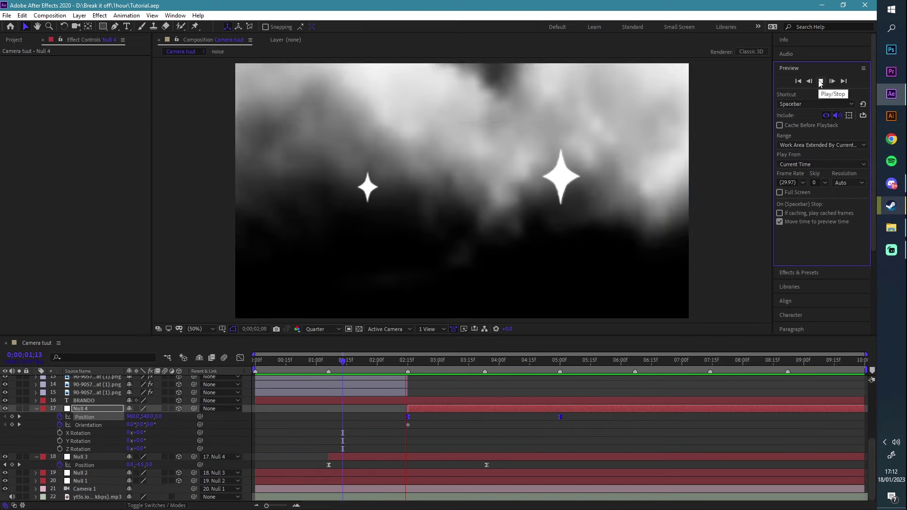
key(space)
Shape Null 4's Position speed curve in the Graph Editor so it peaks at the 03:23 marker.
click(239, 359)
click(492, 479)
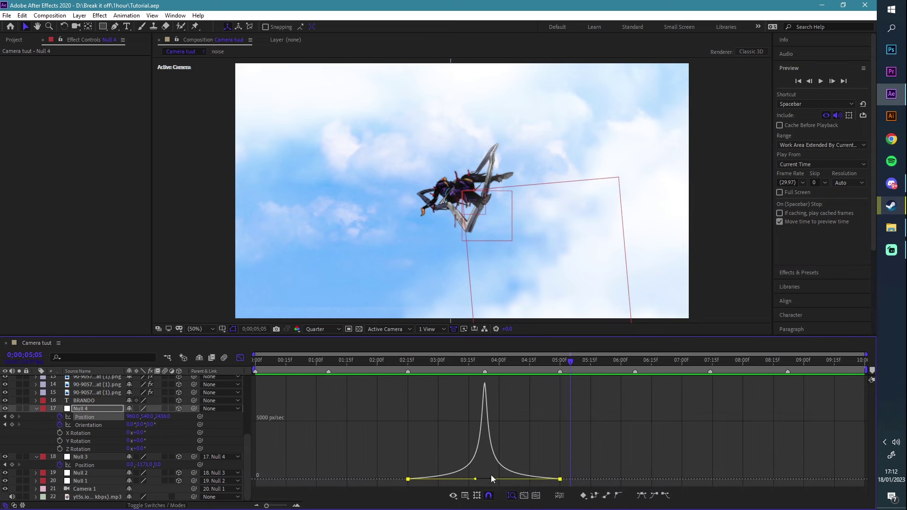
click(483, 361)
drag(494, 479, 496, 479)
click(240, 358)
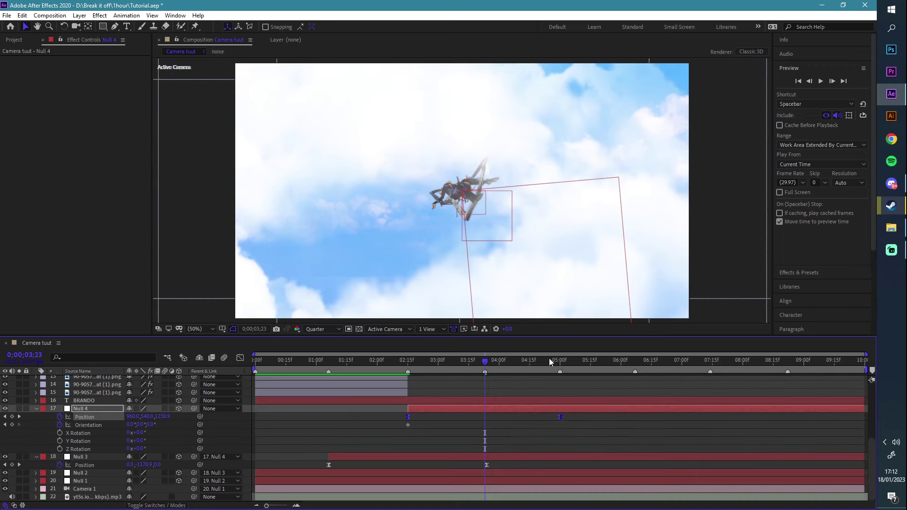
Increase Null 4's Z position at the 05:00 keyframe to bring the camera slightly closer to the character.
click(559, 361)
drag(559, 361, 561, 362)
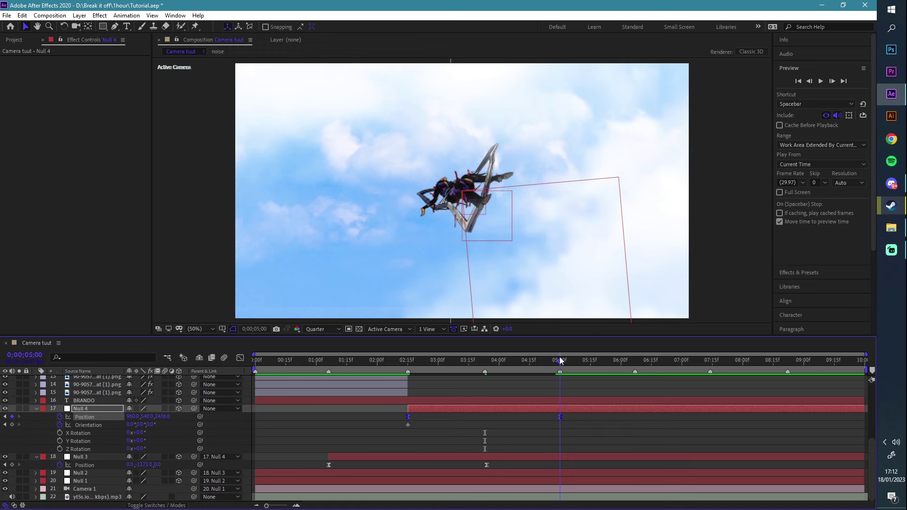
click(547, 434)
drag(161, 417, 297, 407)
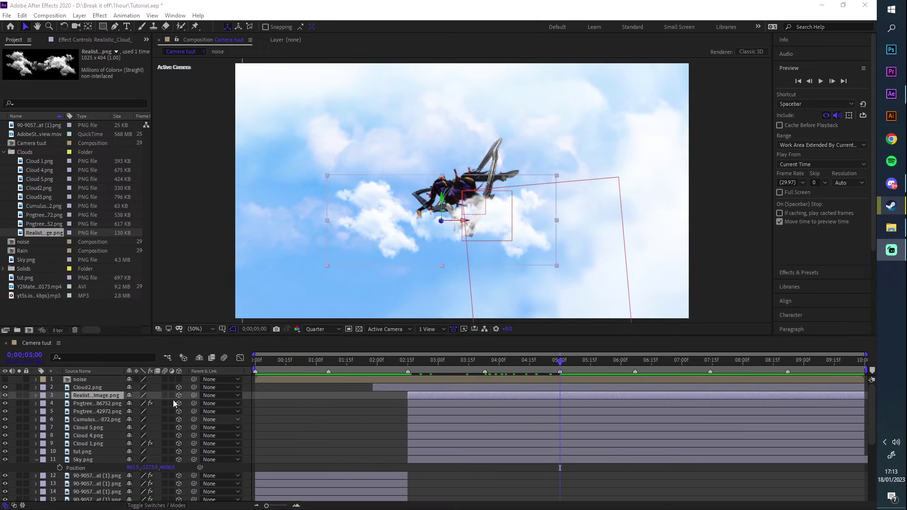
Scale the realistic cloud image layer to 207%, lower it beneath the character, and adjust its Z position to set its depth.
click(101, 395)
key(s)
drag(141, 403, 182, 397)
drag(415, 264, 416, 290)
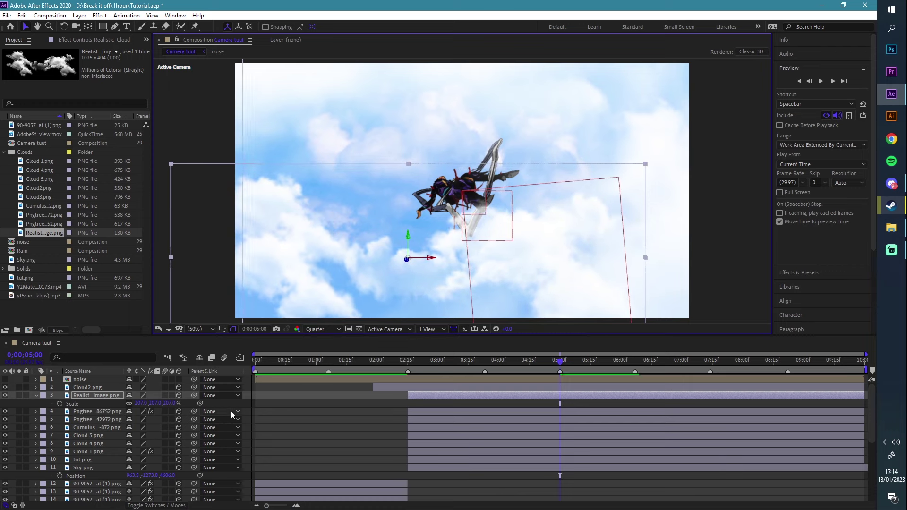
key(p)
drag(163, 403, 233, 394)
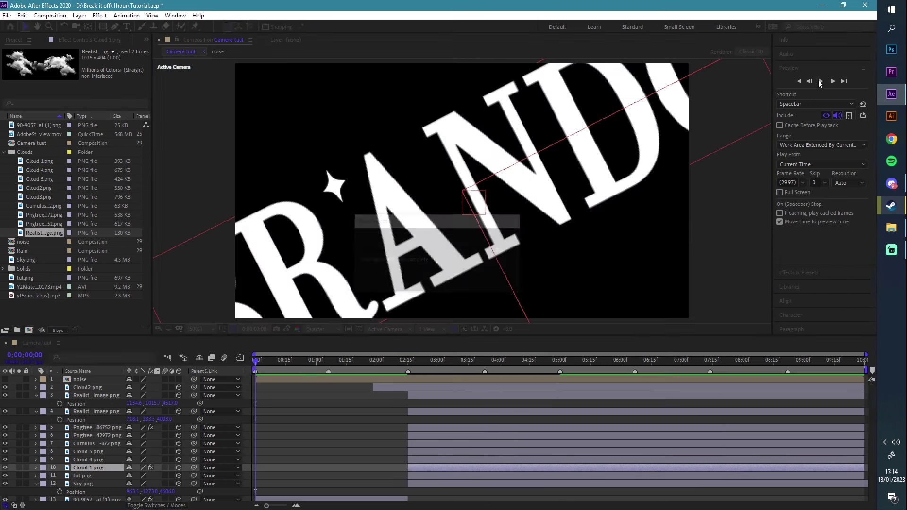
Preview the composition, and at 04:00 toggle the visibility of individual cloud layers to identify which one veils the character.
click(820, 81)
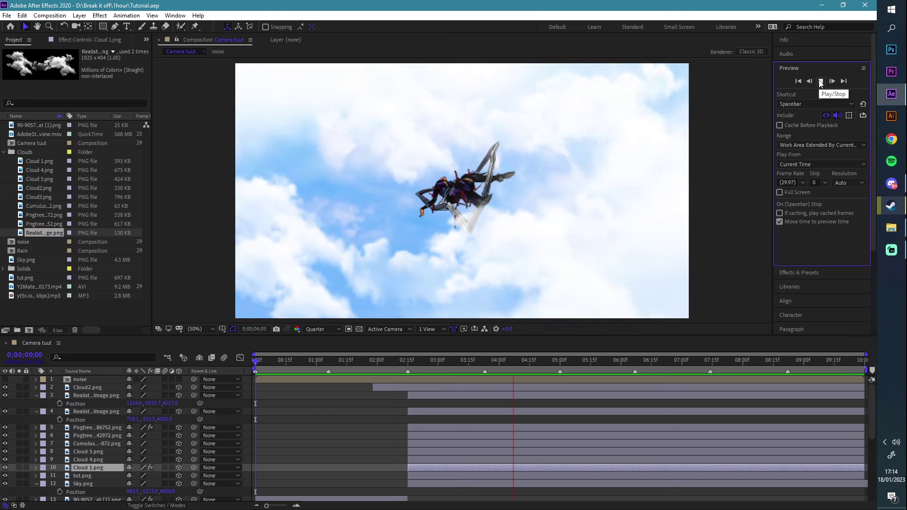
drag(476, 360, 502, 362)
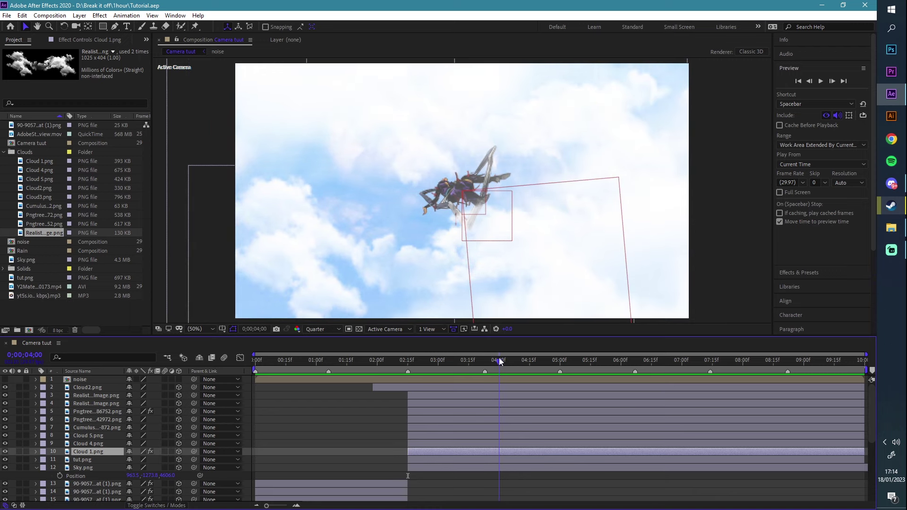
click(364, 426)
click(5, 412)
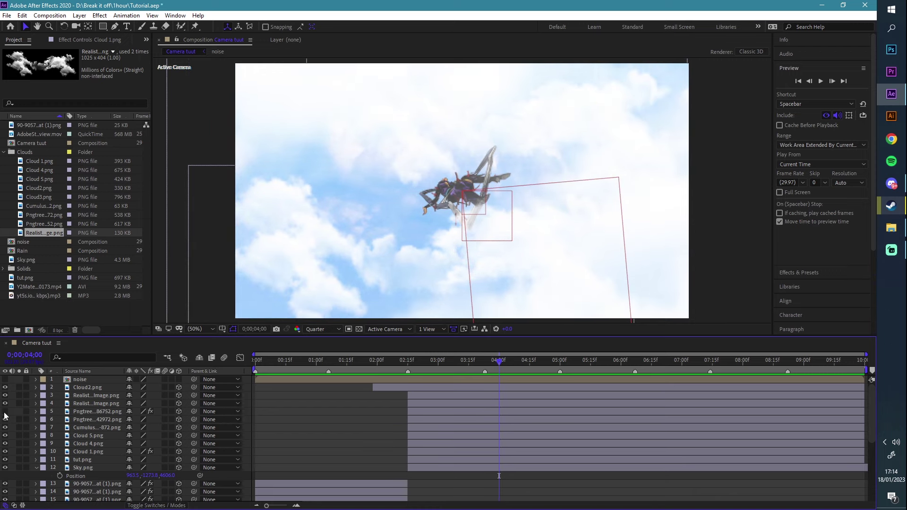
click(5, 413)
click(6, 403)
click(6, 402)
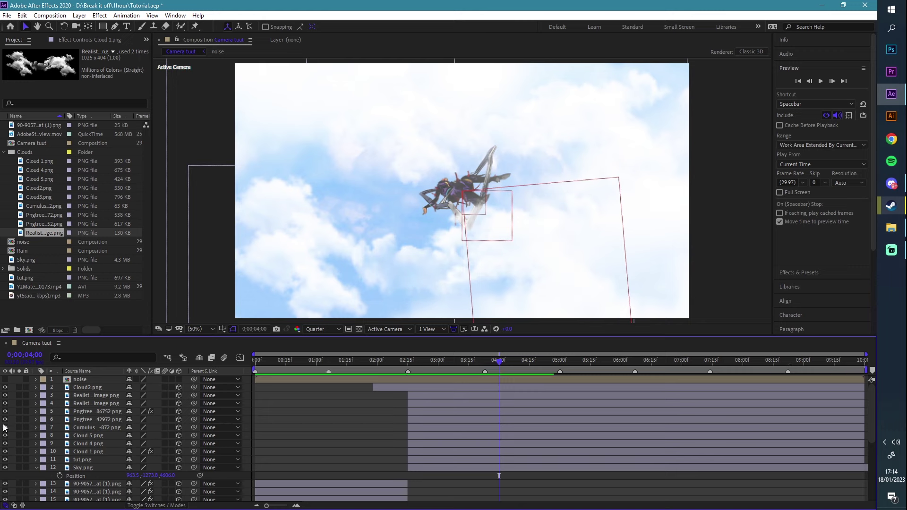
Fade the Cumulus cloud layer by keyframing its Opacity at 100% at 03:23 and lowering it at 04:00.
click(90, 430)
drag(500, 365, 485, 367)
key(t)
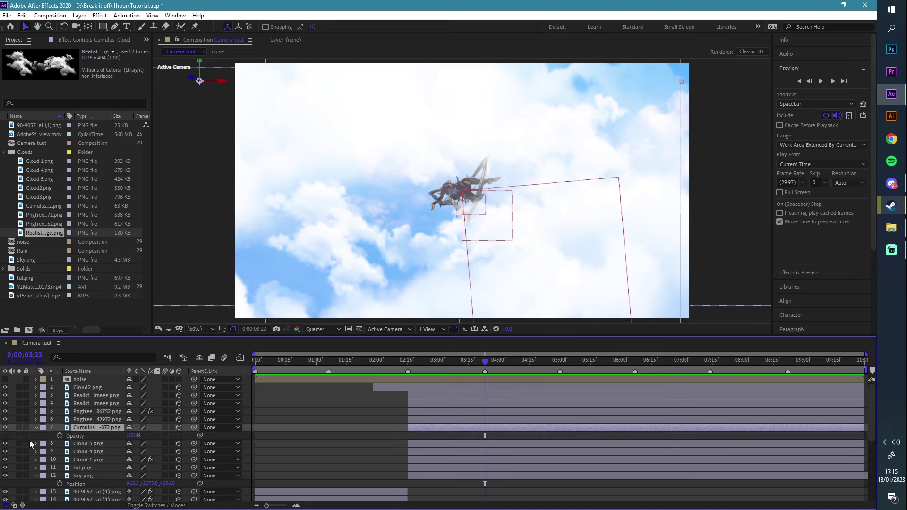
click(59, 435)
drag(493, 364, 496, 364)
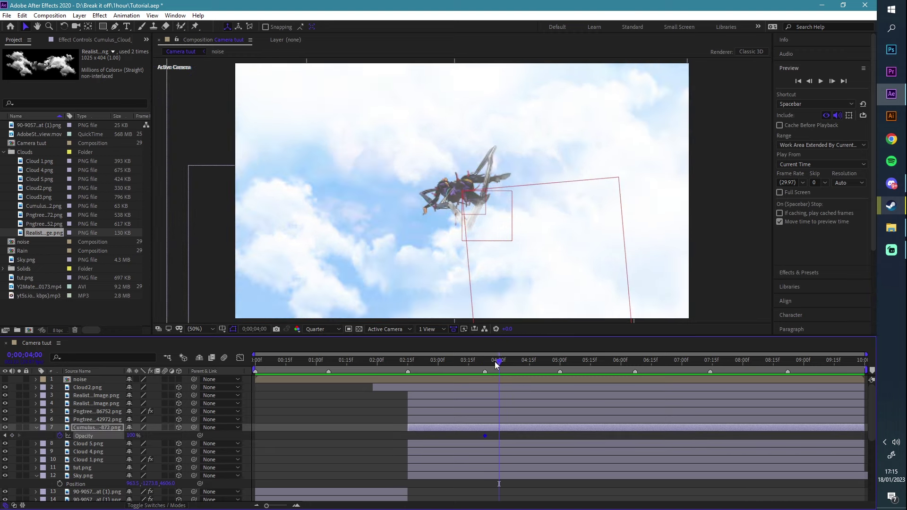
drag(131, 435, 95, 435)
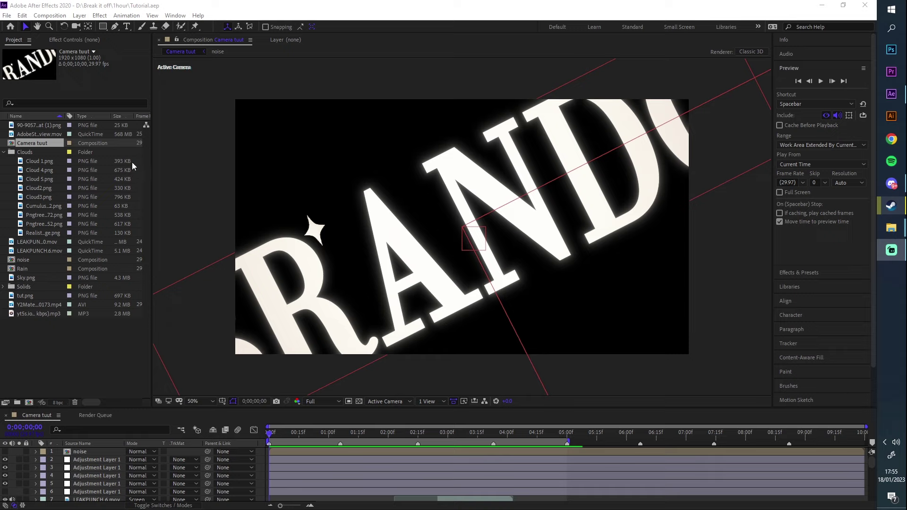
Preview the finished composition from the start, enlarge the timeline area, and scrub through to the character shot.
click(817, 84)
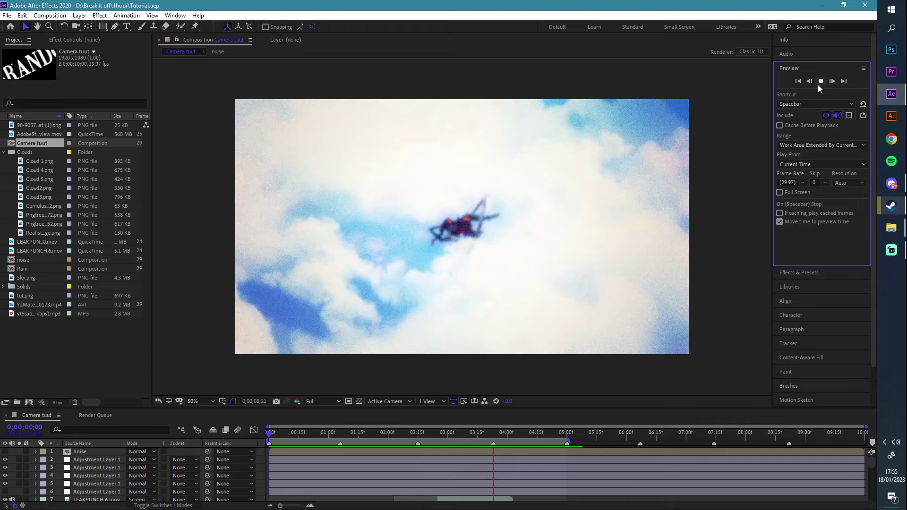
click(819, 83)
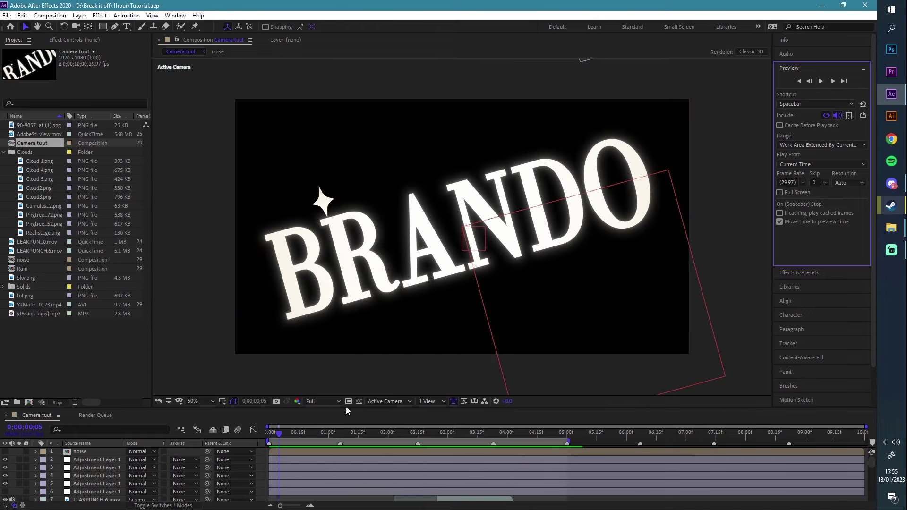
drag(643, 409, 643, 339)
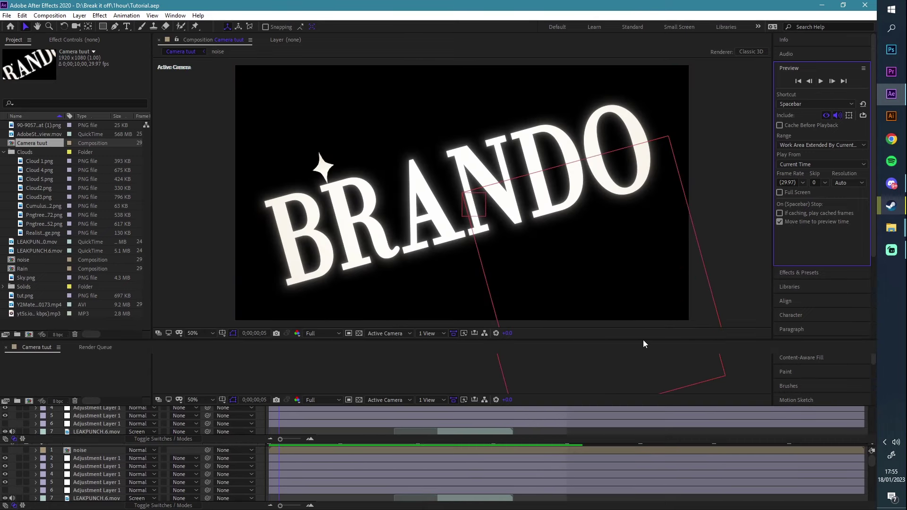
drag(279, 367, 510, 344)
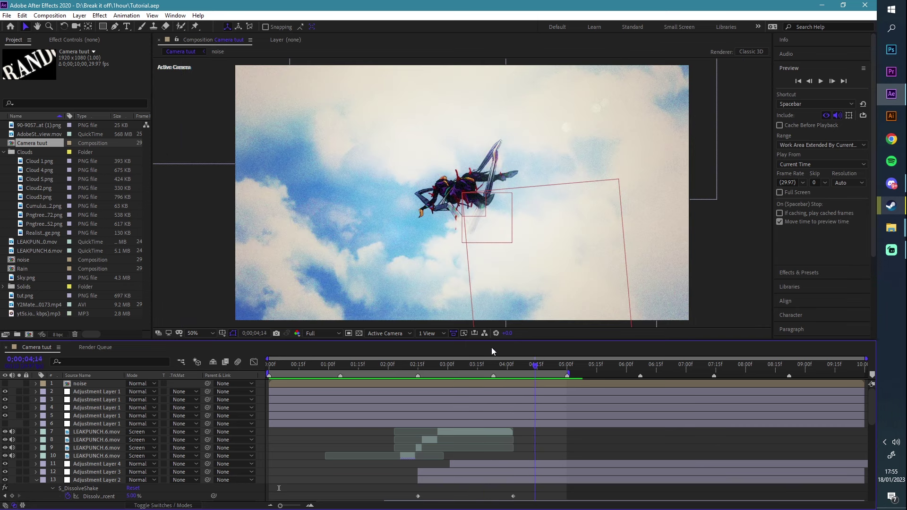
Select Camera 1 and collapse the expanded properties of Null 4 and Null 3.
scroll(305, 450, down, 10)
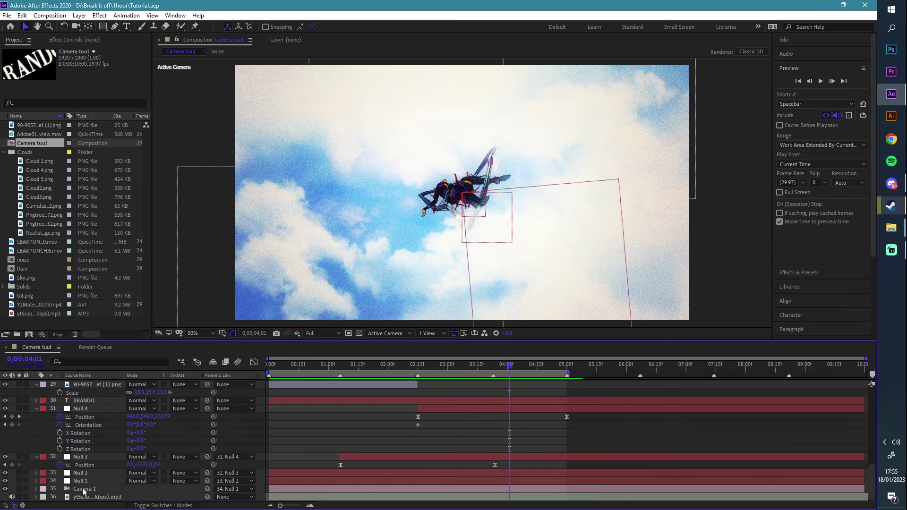
click(85, 489)
click(35, 409)
scroll(34, 410, up, 2)
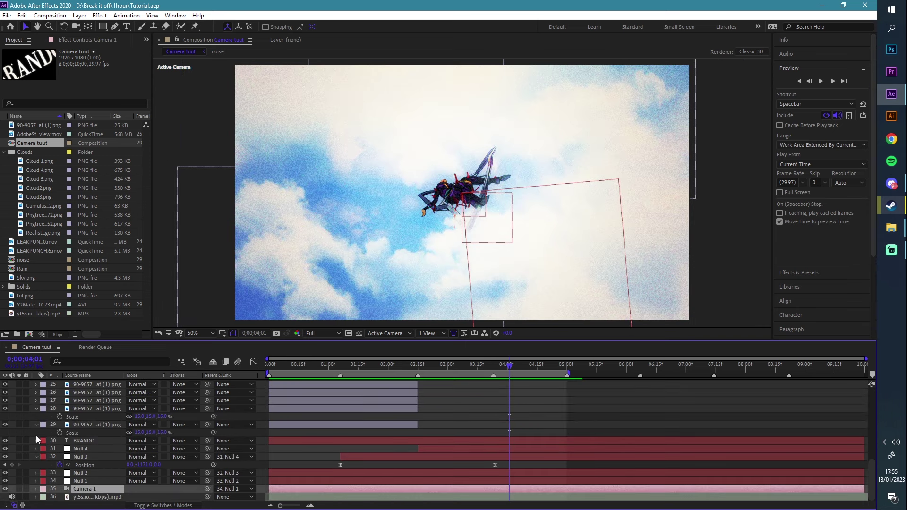
click(36, 457)
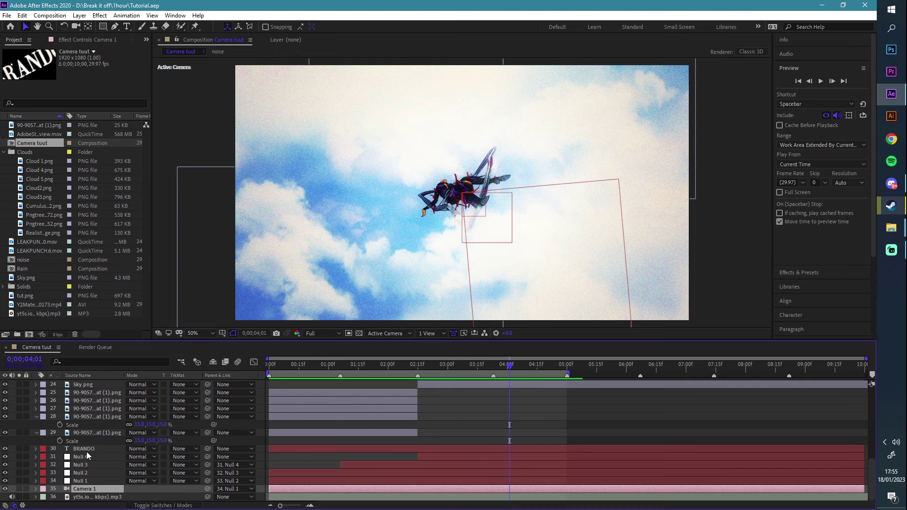
scroll(190, 436, up, 10)
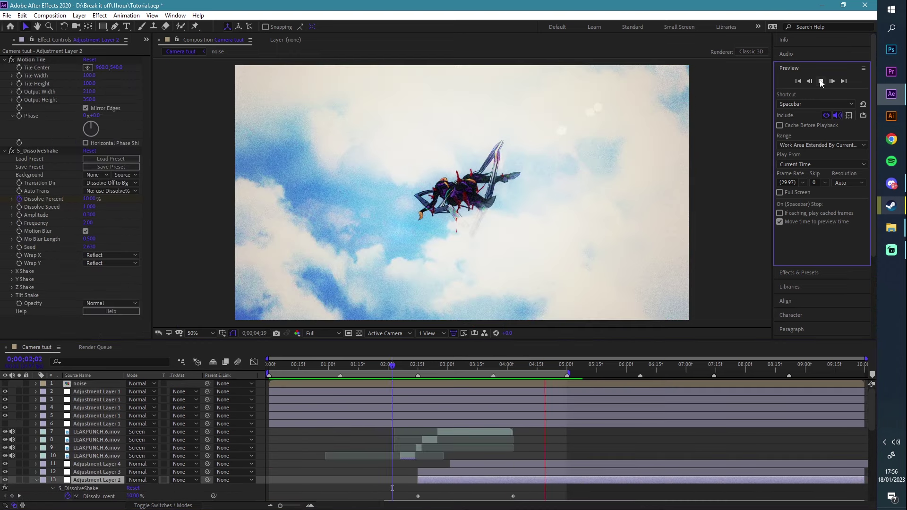
Preview the composition with its effects again and scrub through the camera move to 04:15.
click(820, 81)
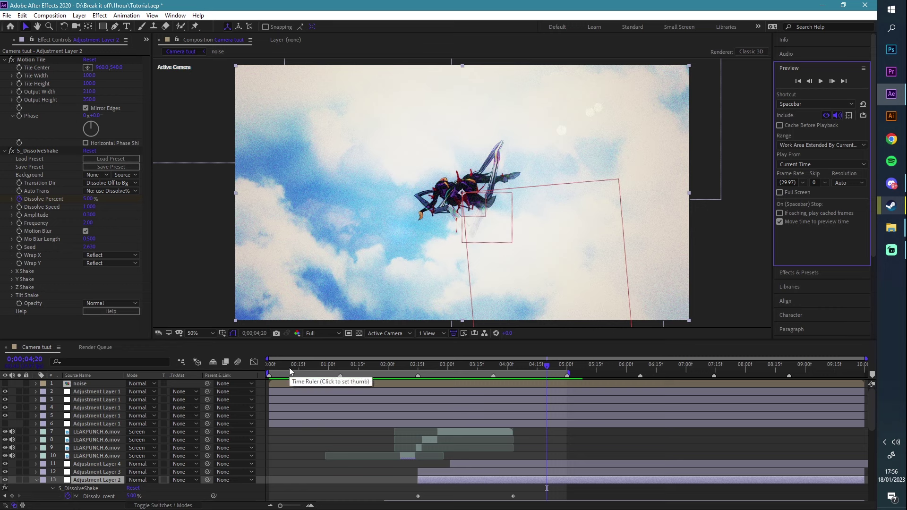
drag(348, 365, 537, 343)
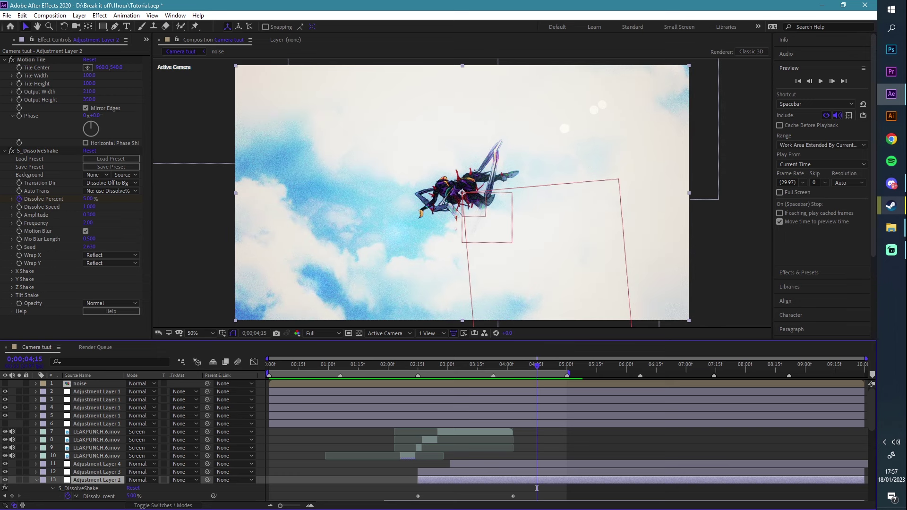